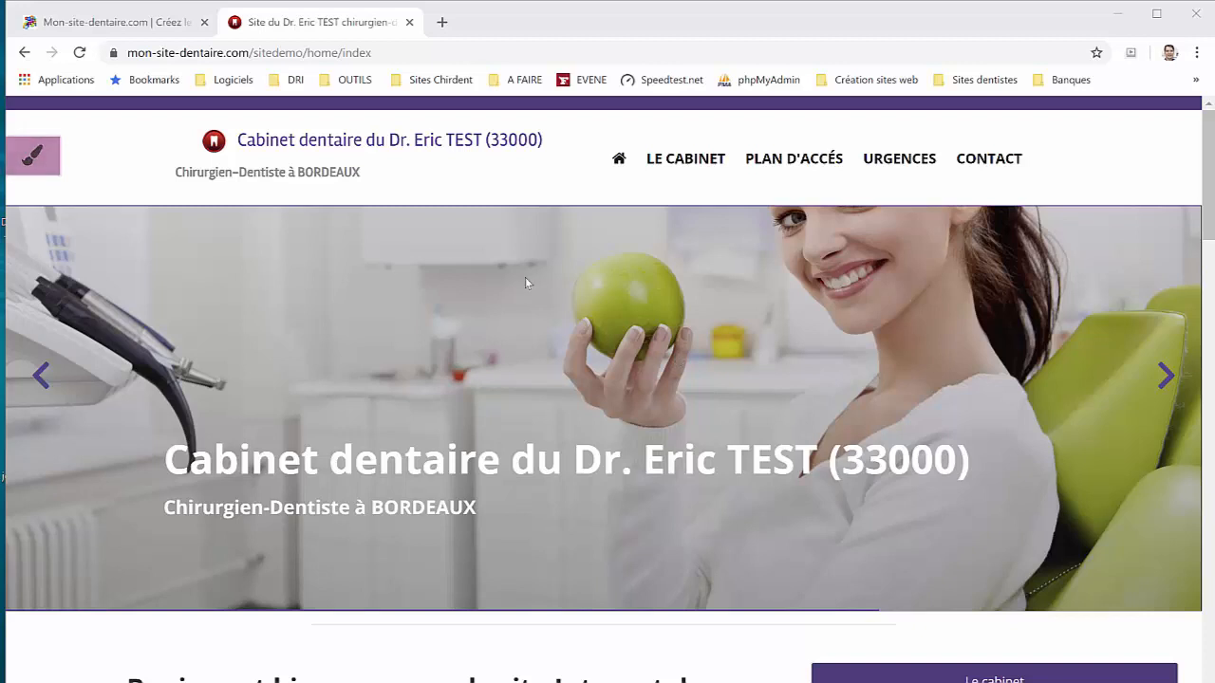
- Open the Styles et couleurs settings under Design du site and review the available colours and templates
left_click(166, 28)
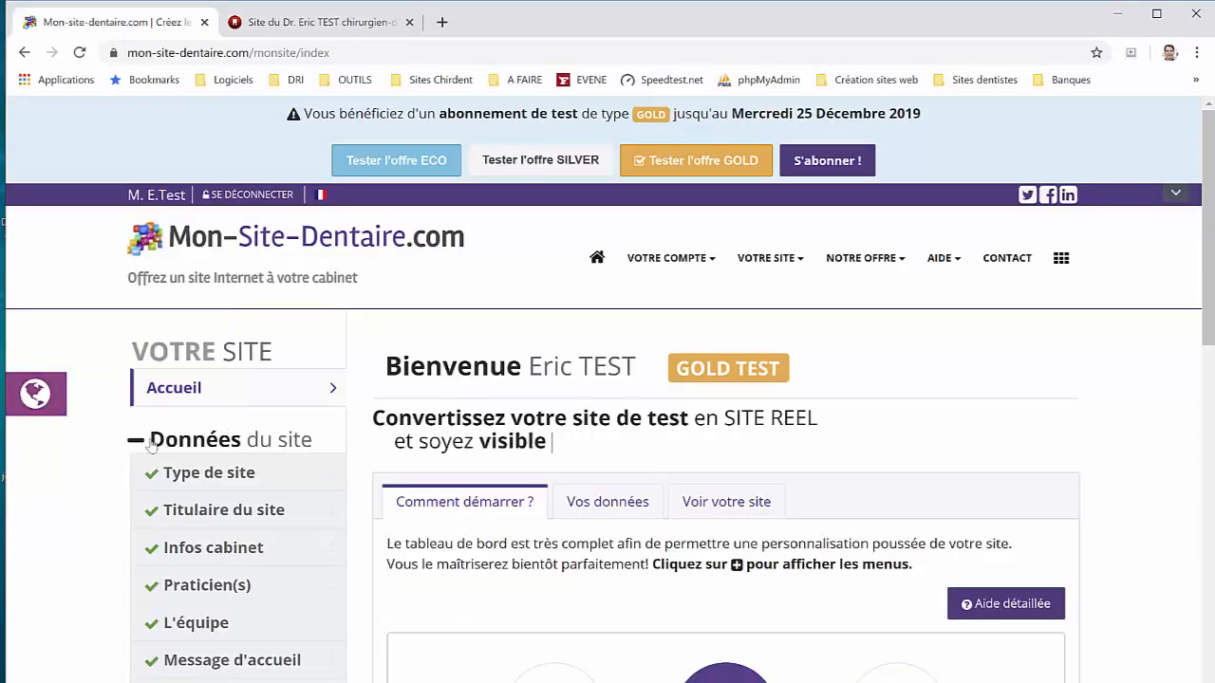
scroll(136, 445, "down", 1)
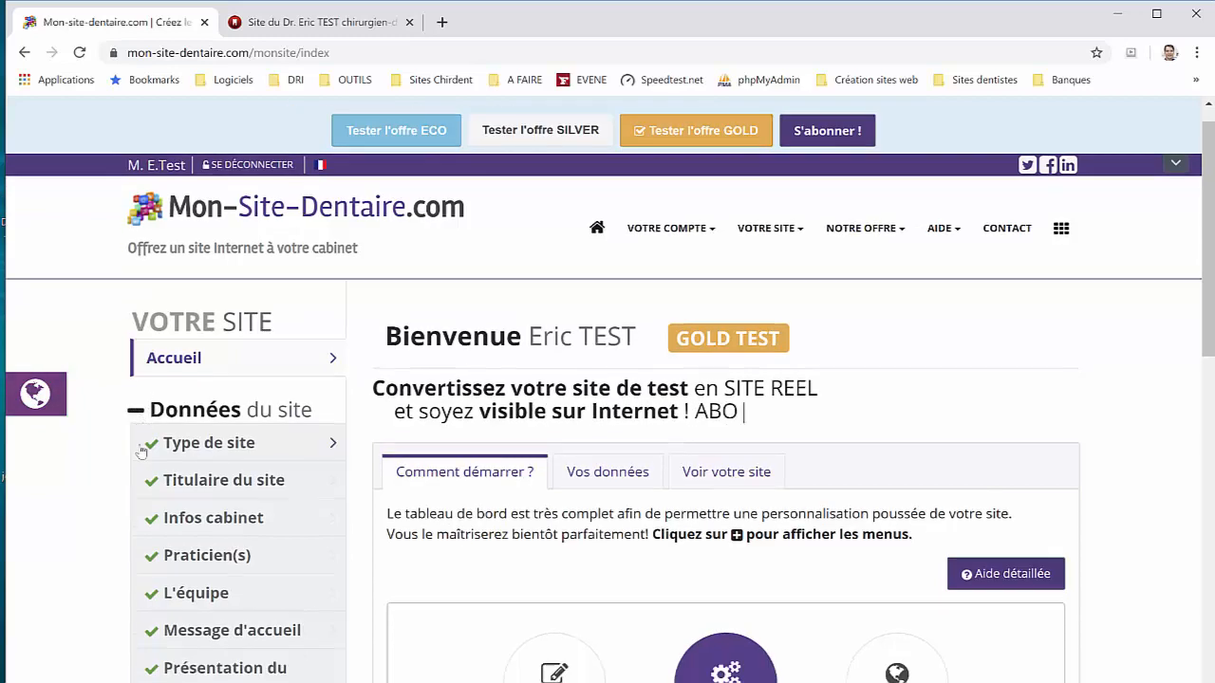
left_click(137, 356)
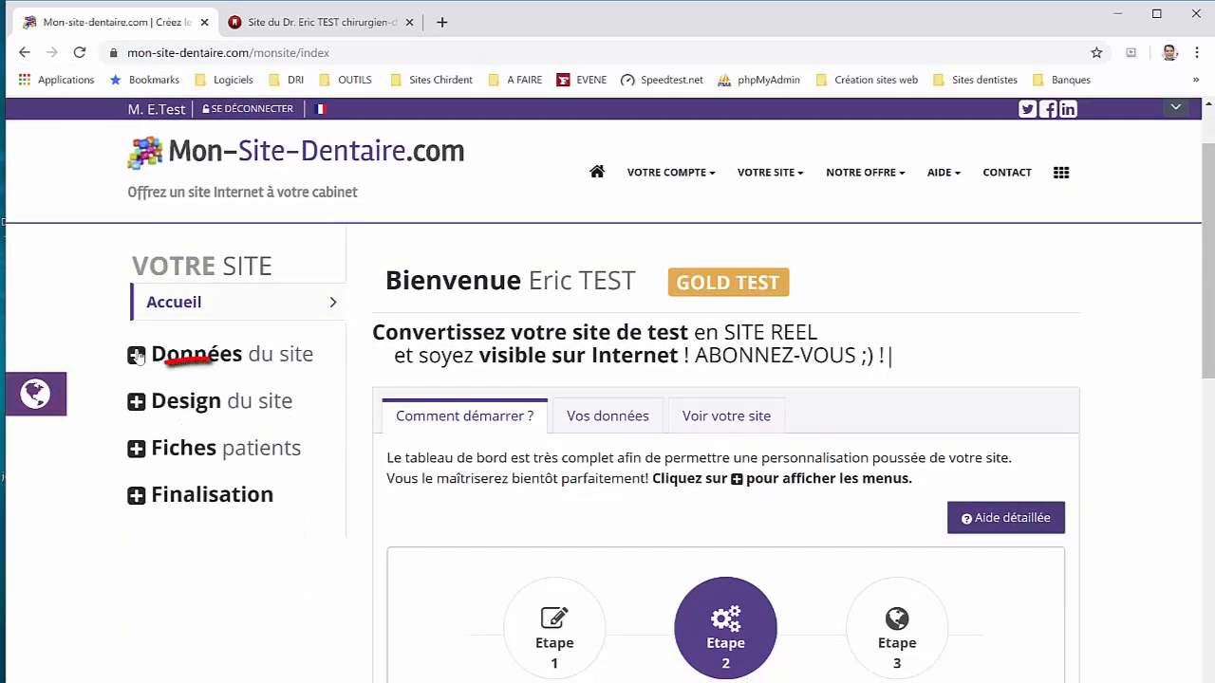
left_click(136, 402)
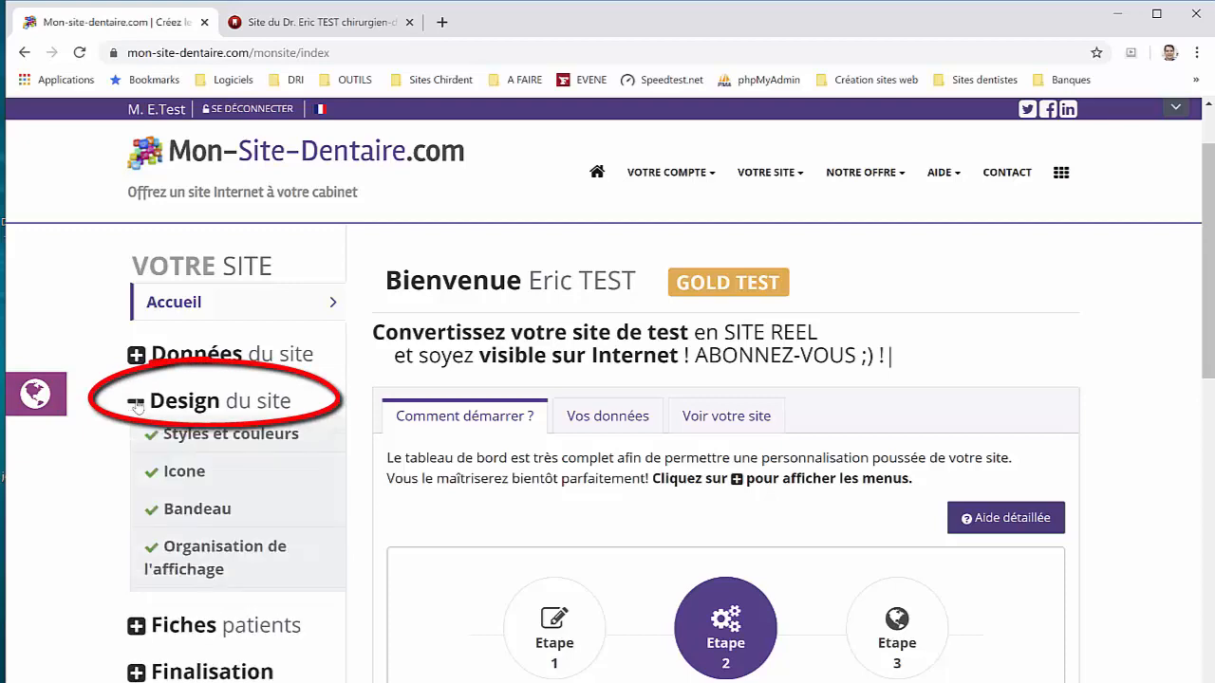
scroll(197, 353, "down", 1)
left_click(196, 351)
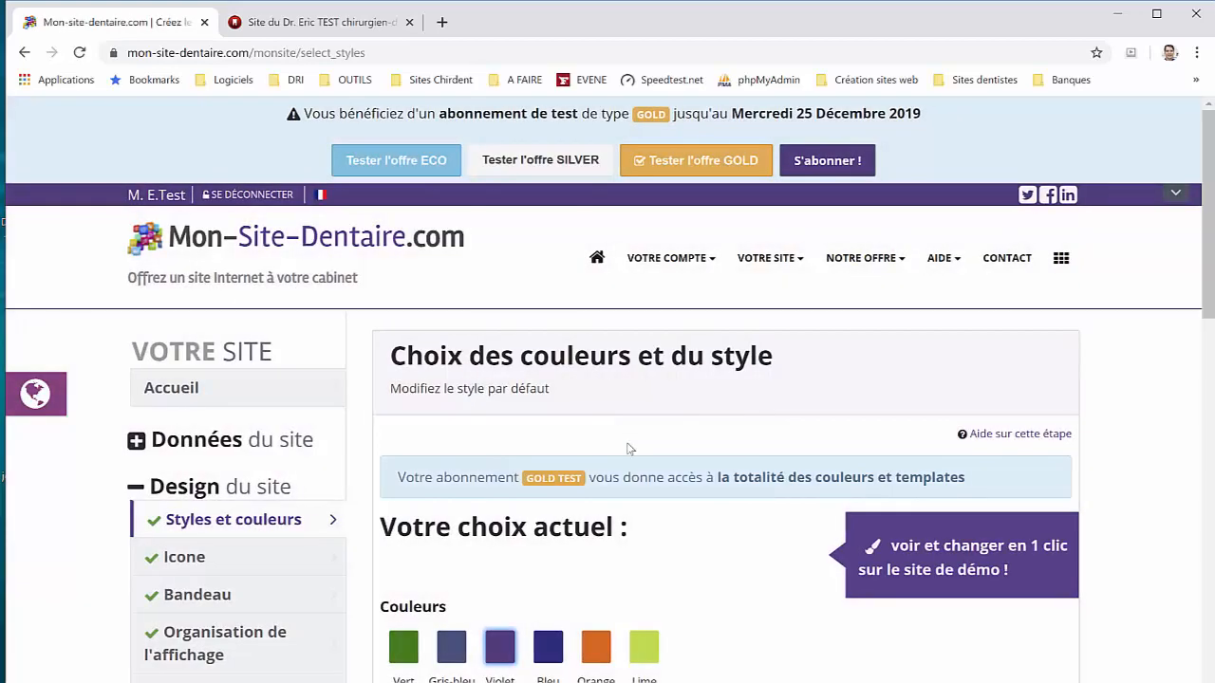
scroll(629, 453, "down", 2)
scroll(629, 448, "down", 1)
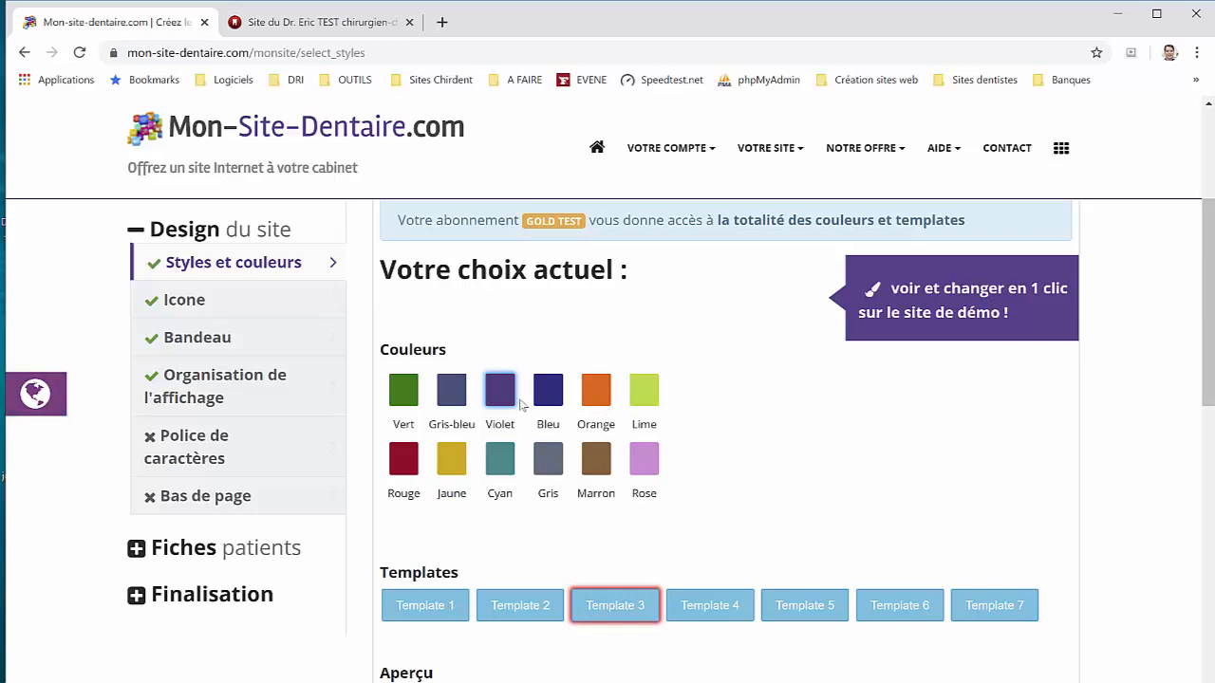
left_click(621, 603)
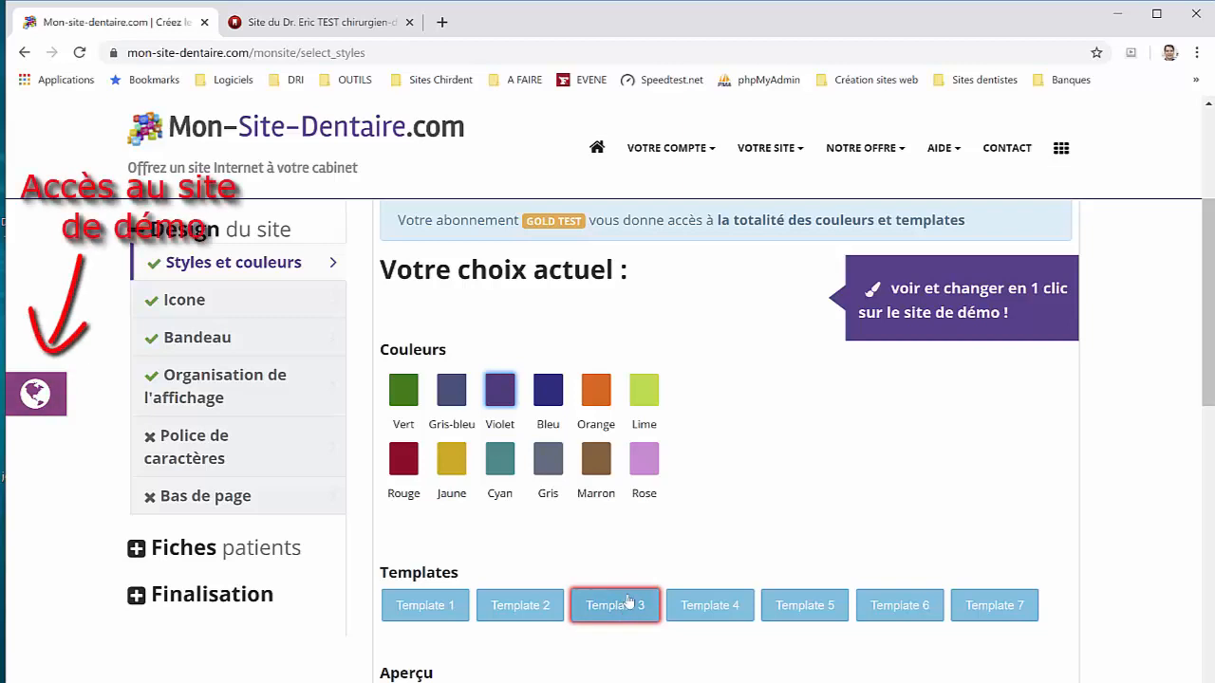
- On the demo site, change the colour to Gris-bleu and the template to 1
left_click(339, 20)
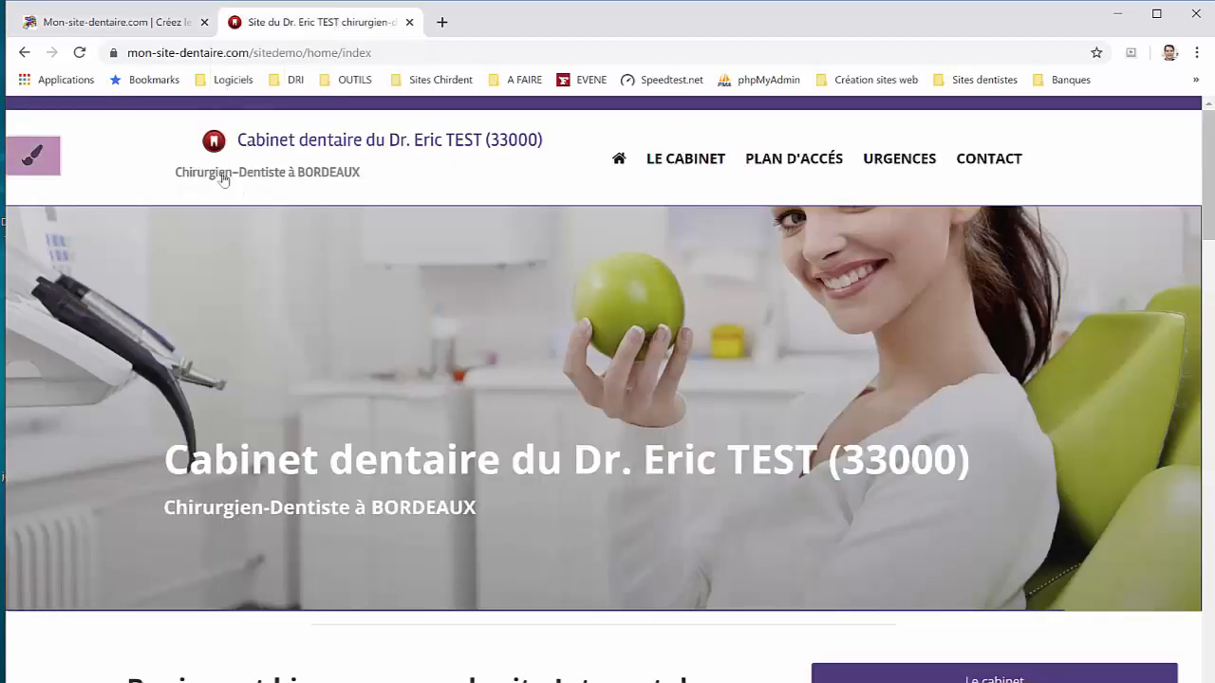
left_click(32, 154)
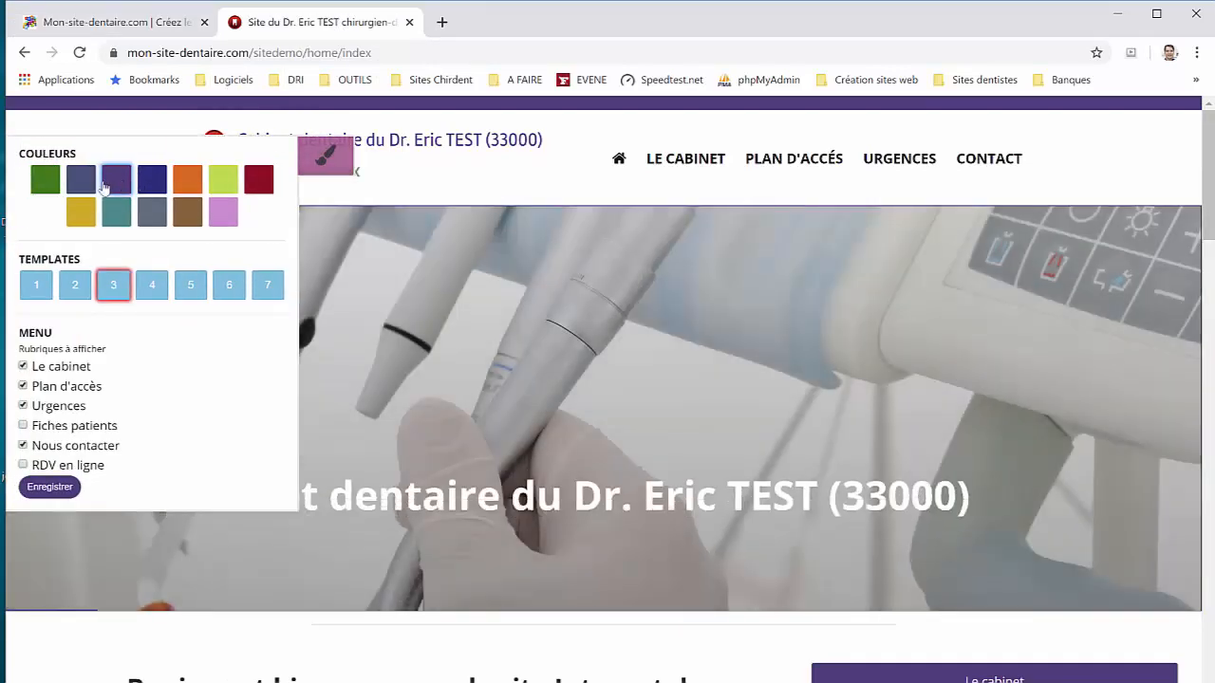
left_click(84, 186)
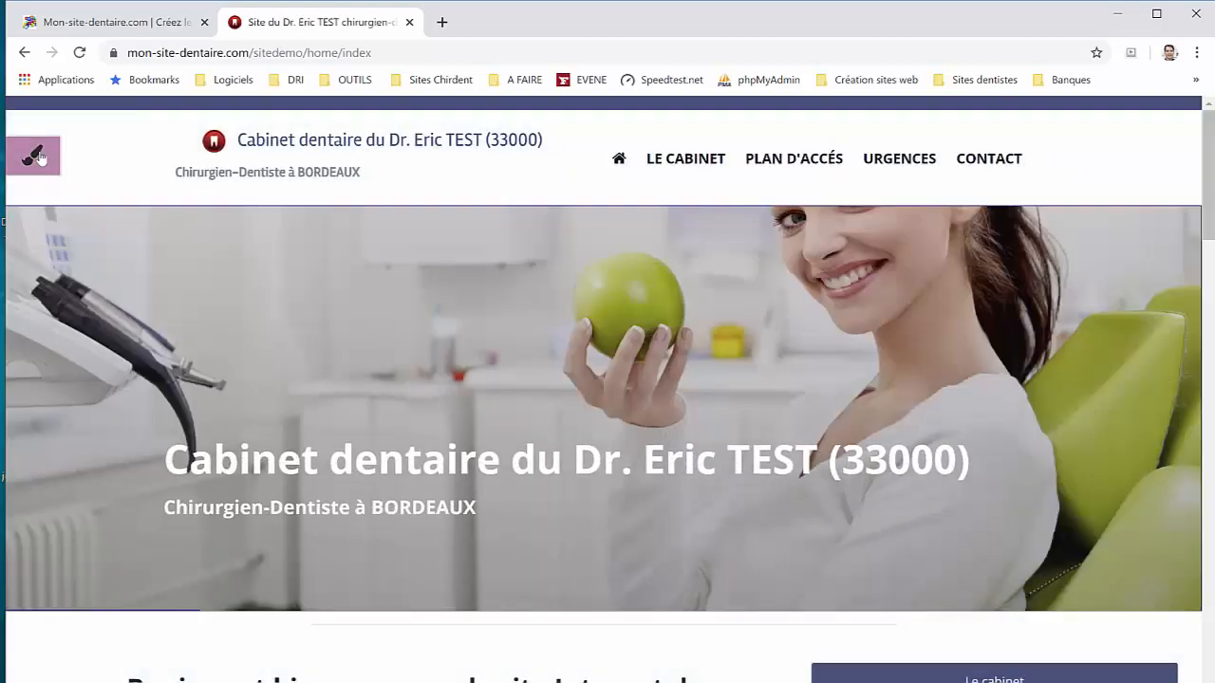
left_click(40, 156)
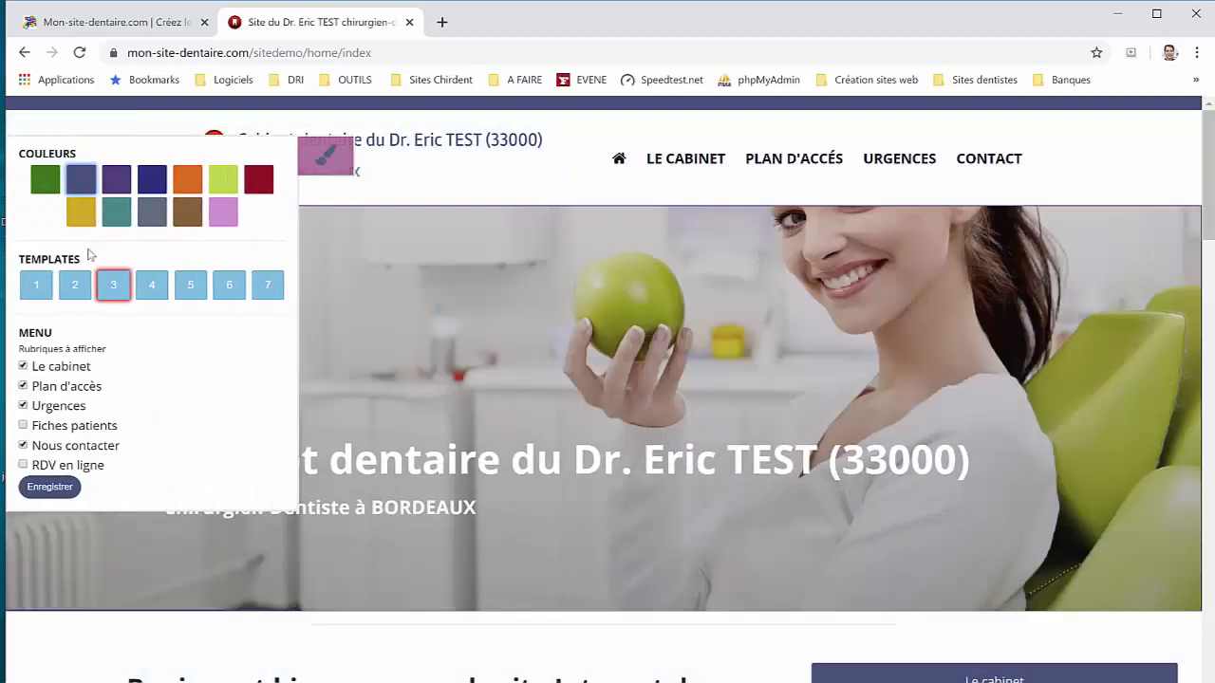
left_click(36, 286)
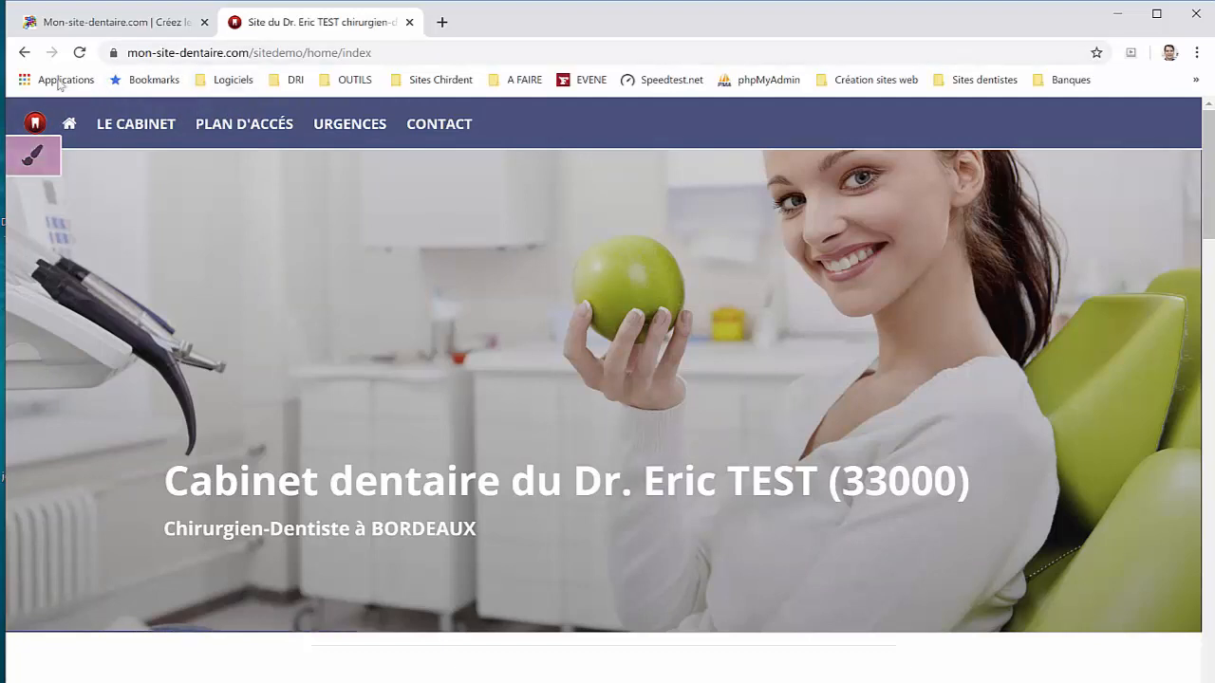
- Save the round dark-blue tooth logo as the site's icon in the design settings, and reload the demo site to check it
left_click(82, 24)
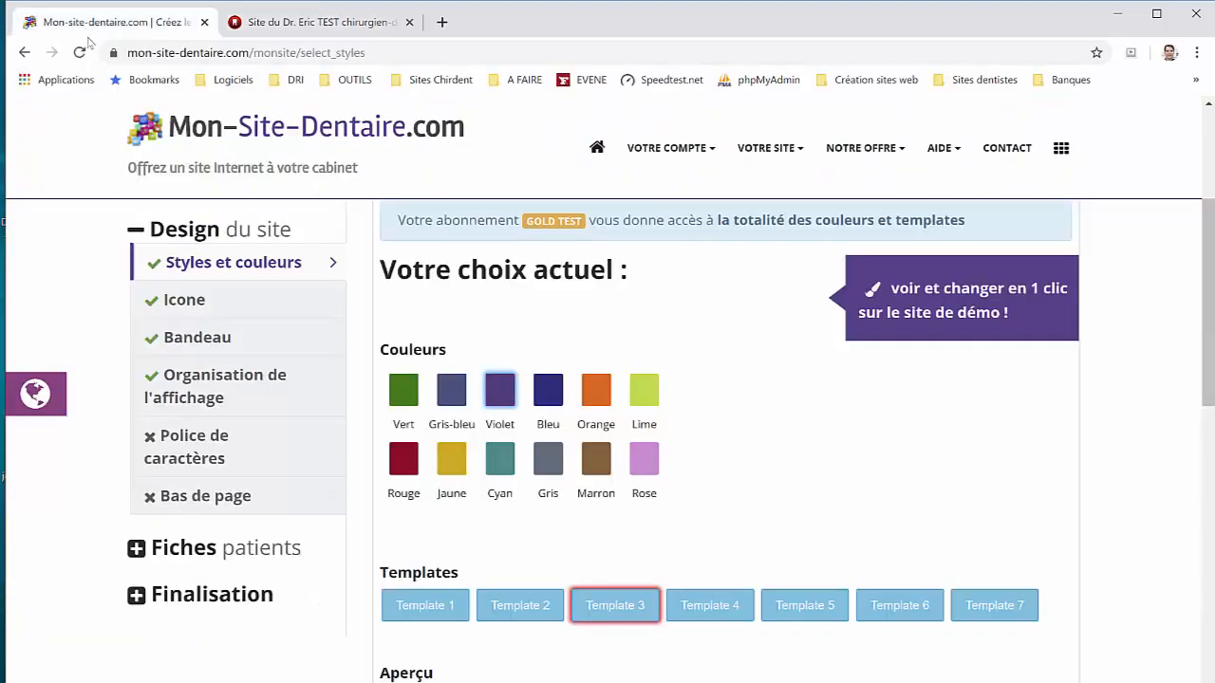
left_click(198, 310)
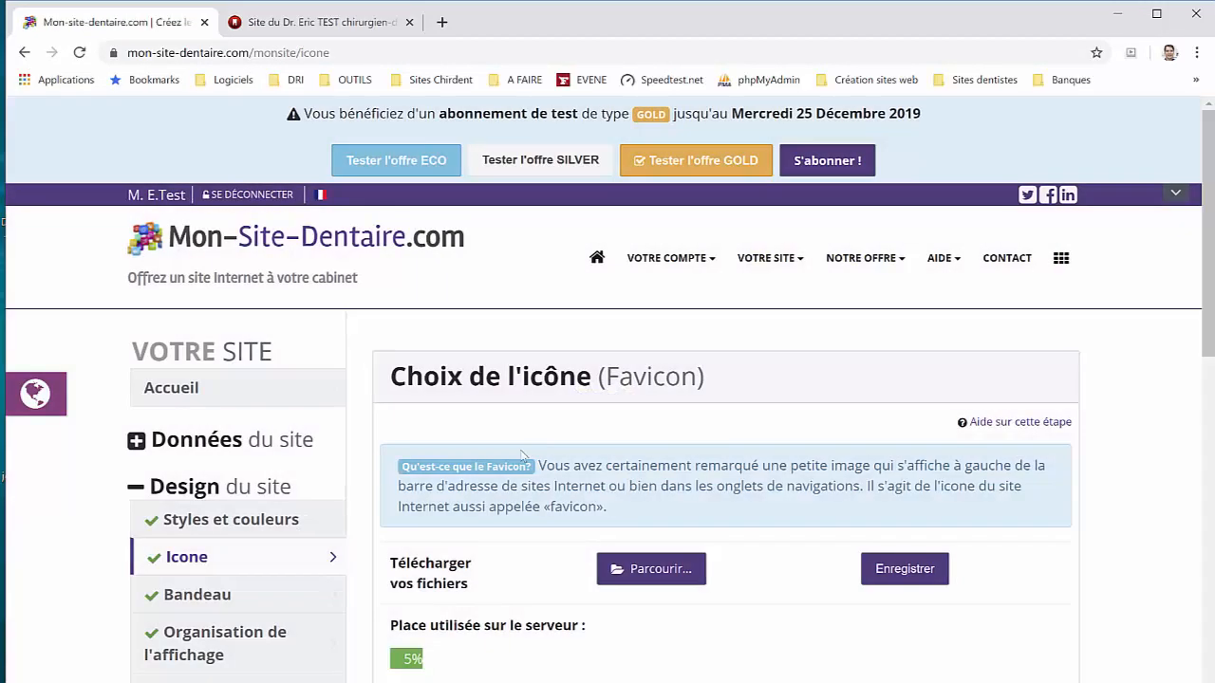
scroll(517, 379, "down", 3)
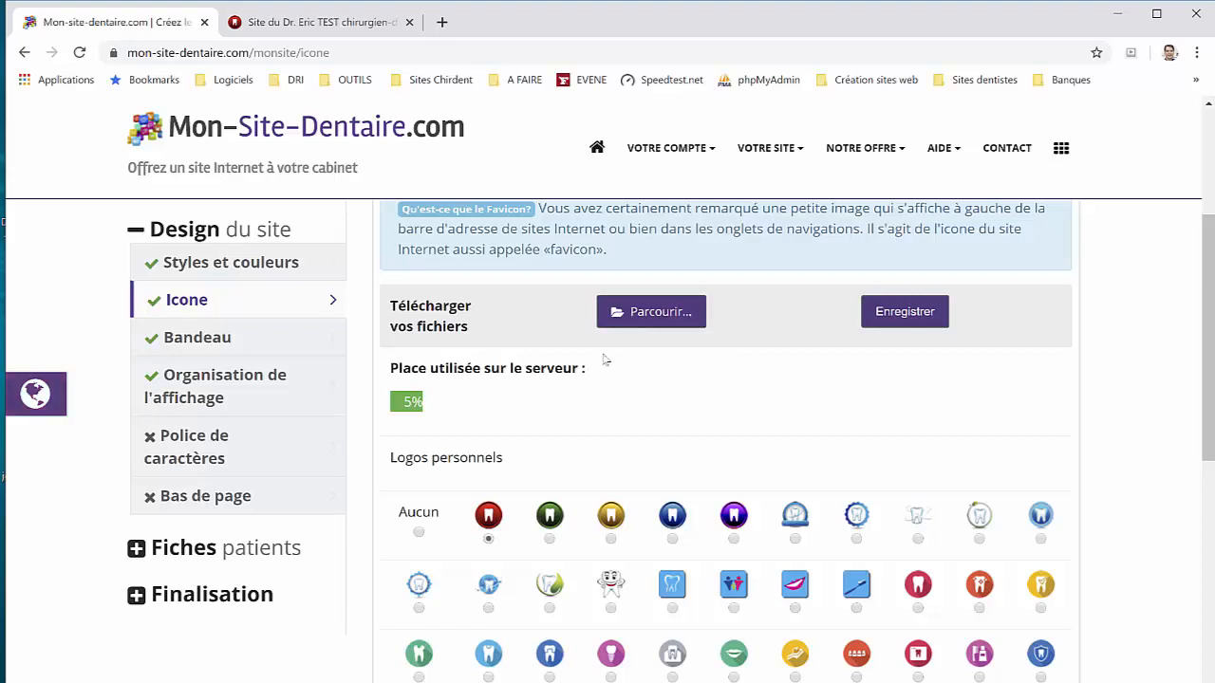
left_click(672, 538)
scroll(598, 539, "down", 3)
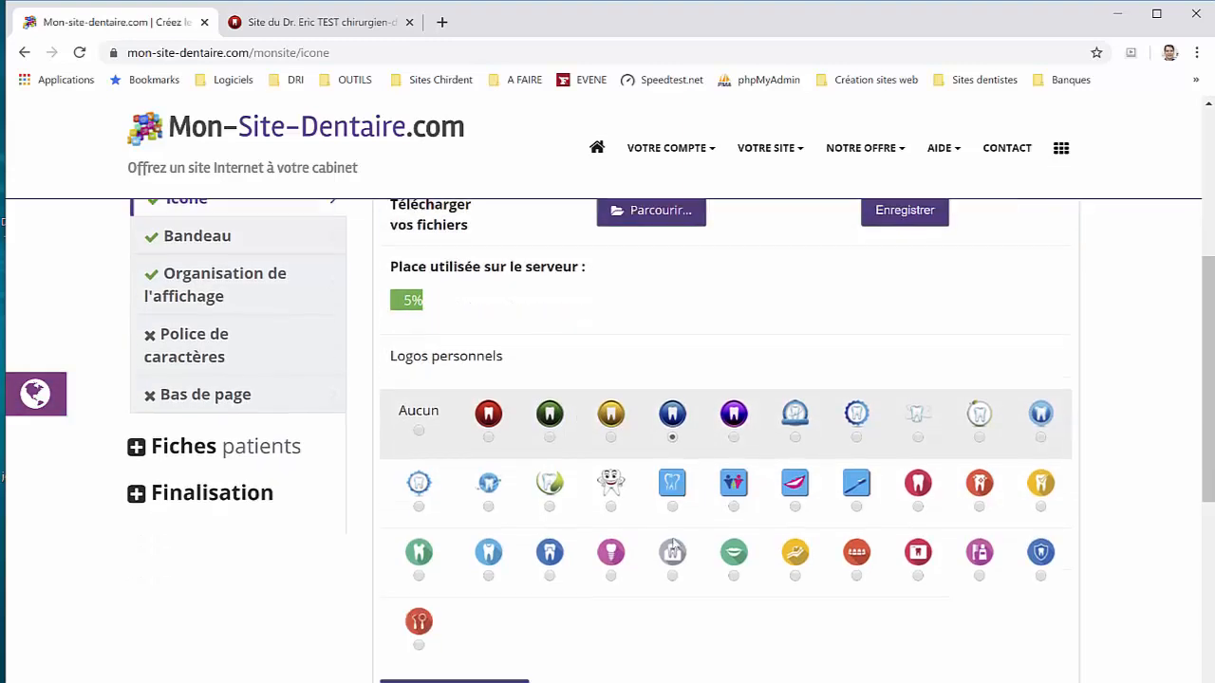
left_click(500, 541)
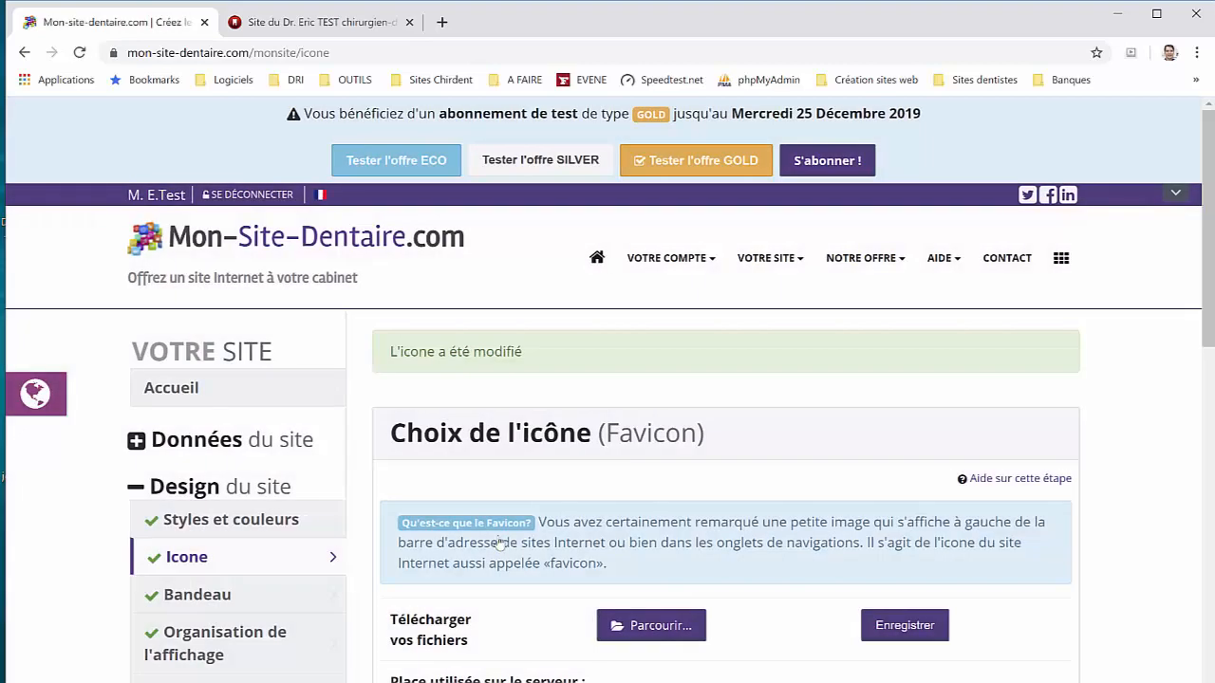
left_click(360, 22)
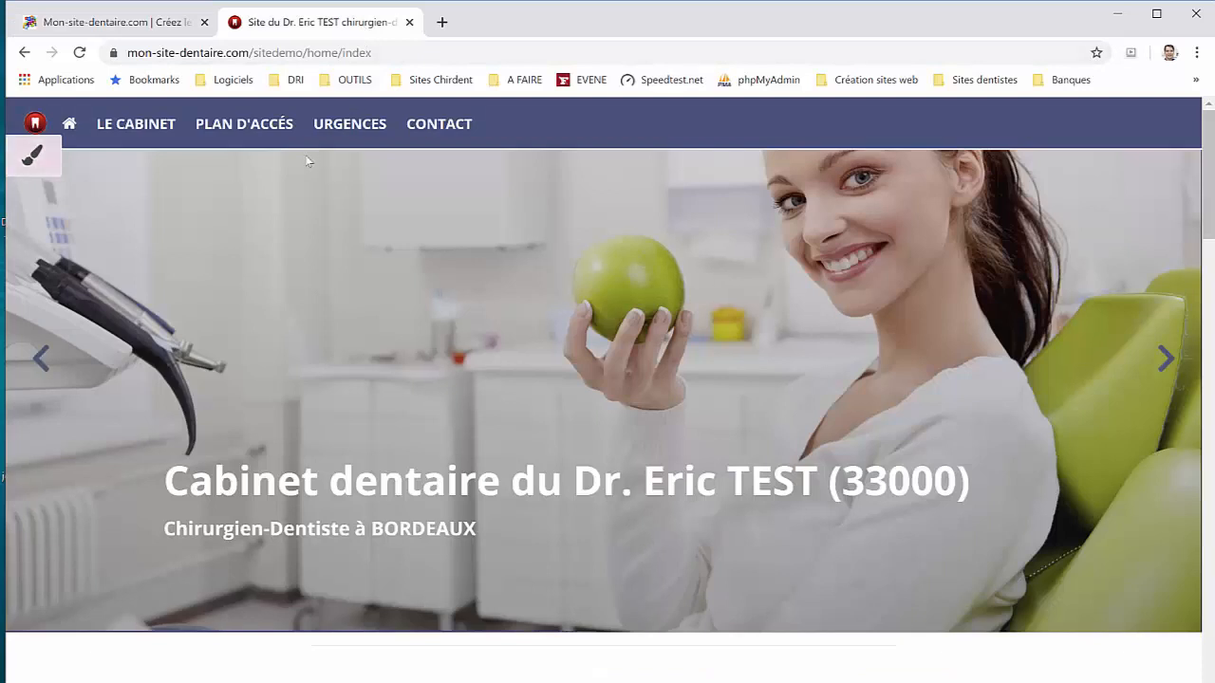
left_click(81, 53)
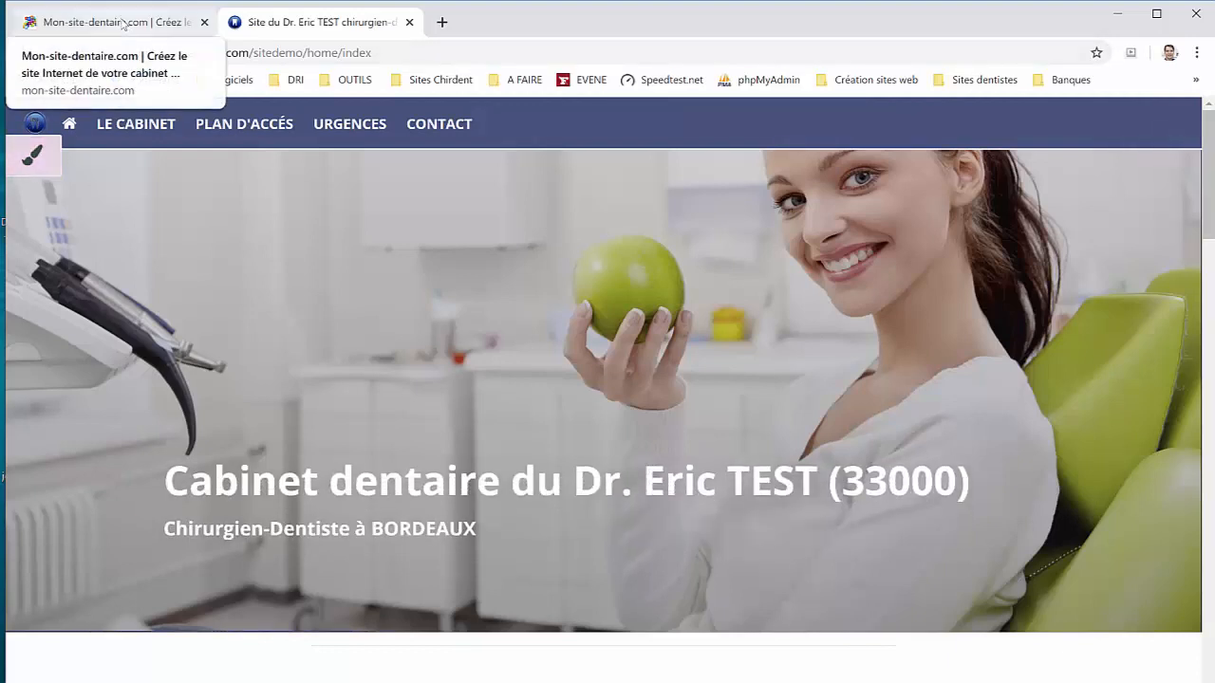
- Select the braces patient, boy brushing his teeth, smiling couple and watermelon photos for the Bandeau, and save the choice
left_click(123, 23)
scroll(220, 442, "down", 2)
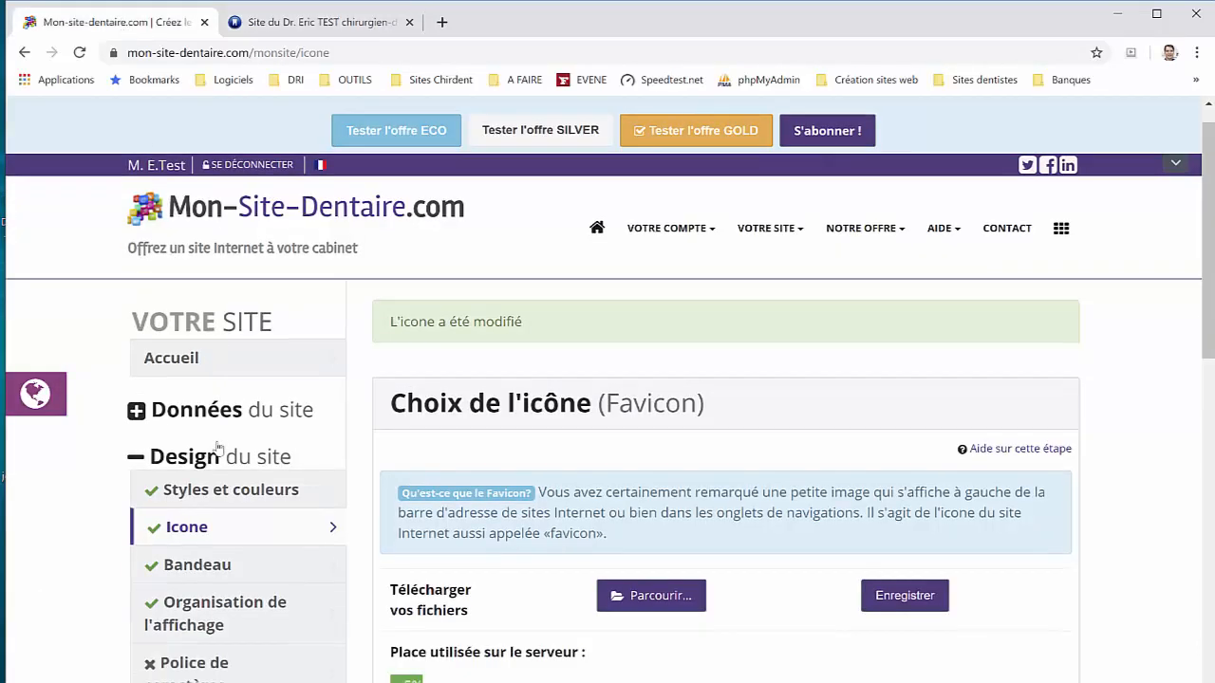
left_click(217, 424)
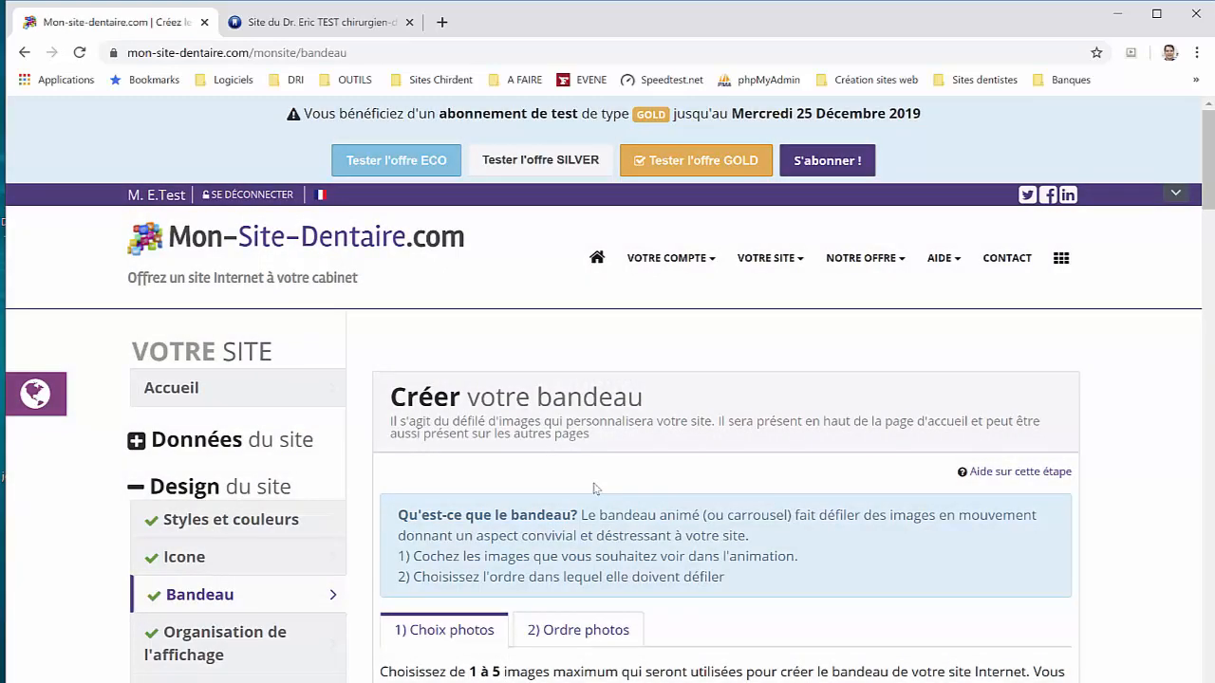
scroll(598, 486, "down", 4)
scroll(595, 491, "down", 4)
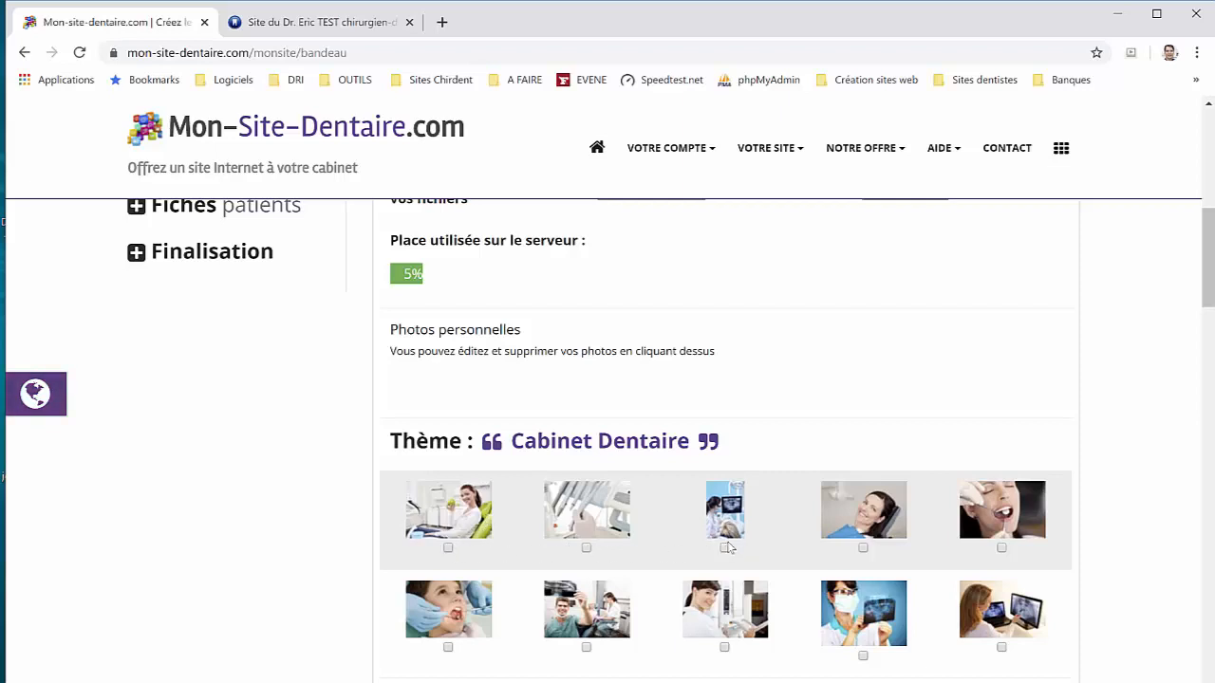
scroll(651, 549, "down", 3)
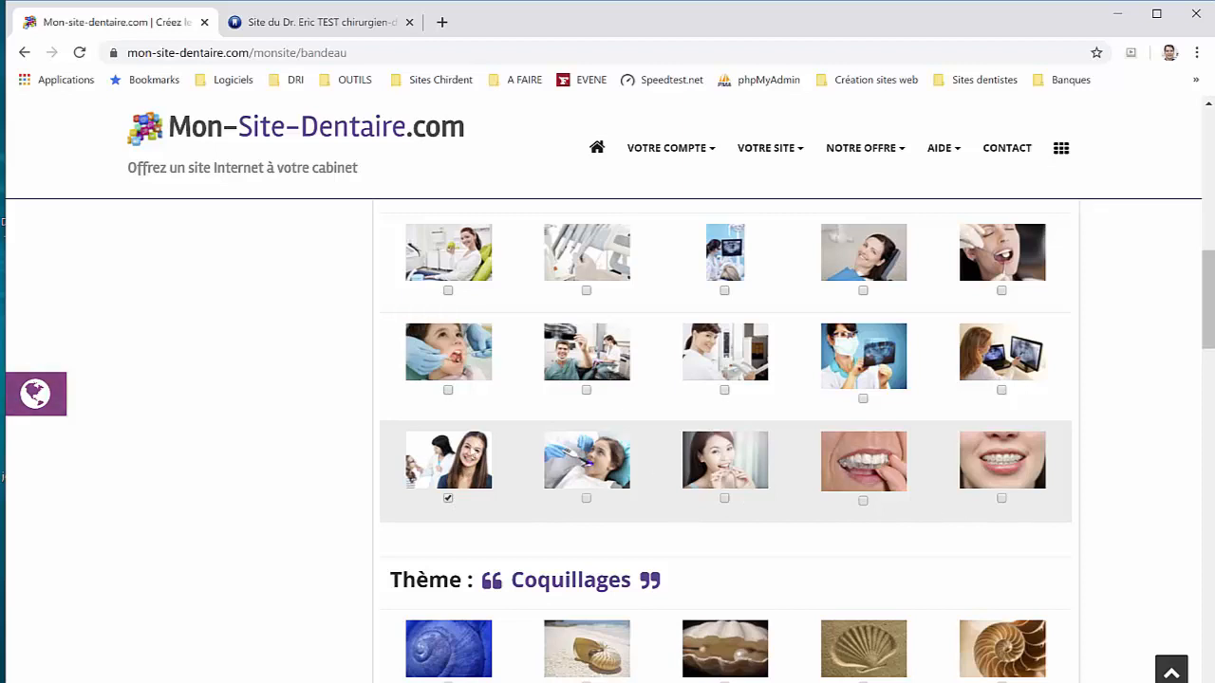
scroll(560, 463, "down", 8)
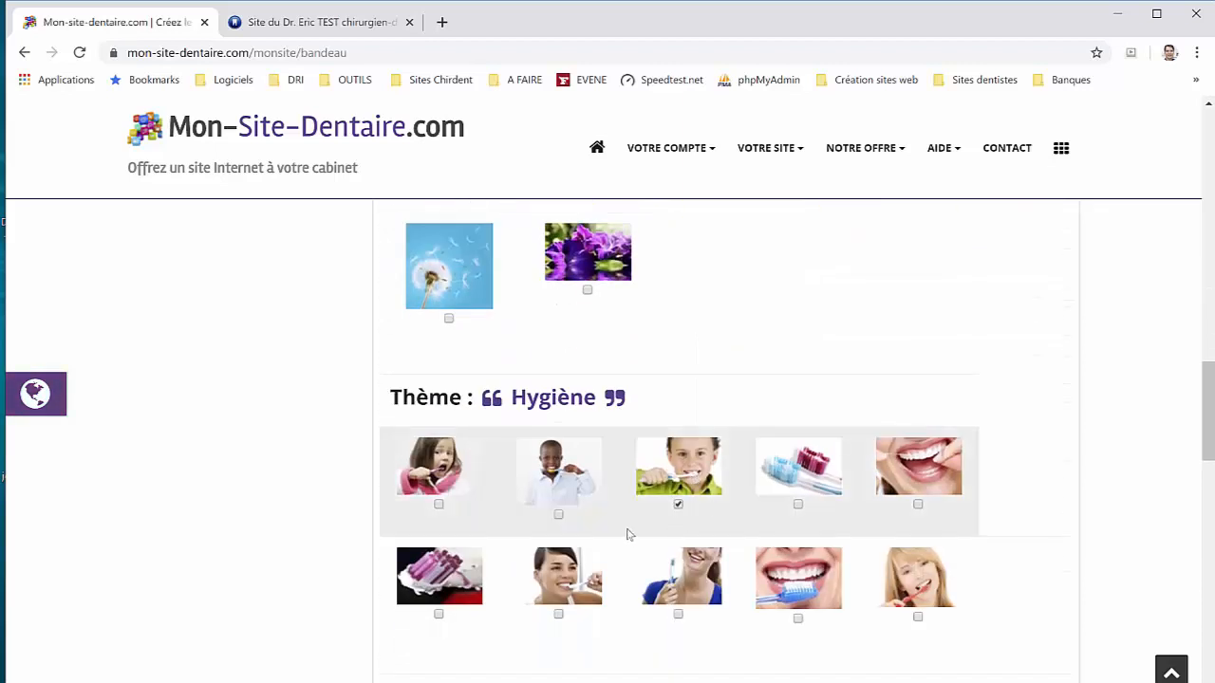
scroll(626, 535, "down", 5)
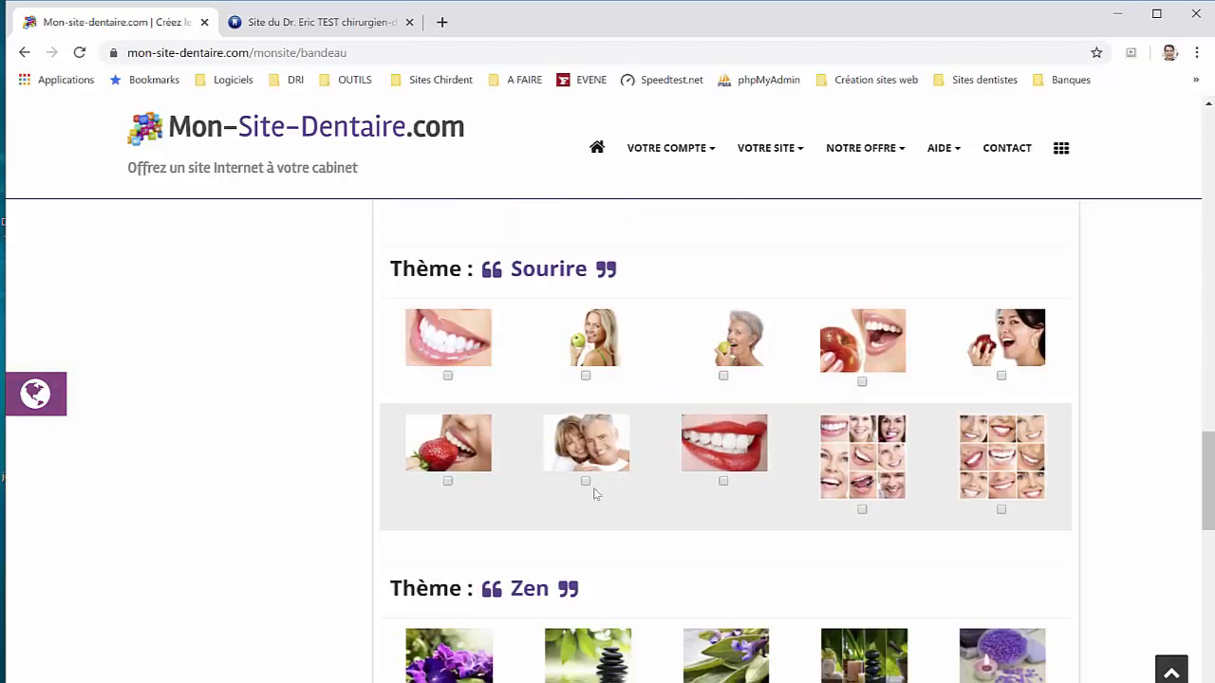
scroll(687, 525, "down", 5)
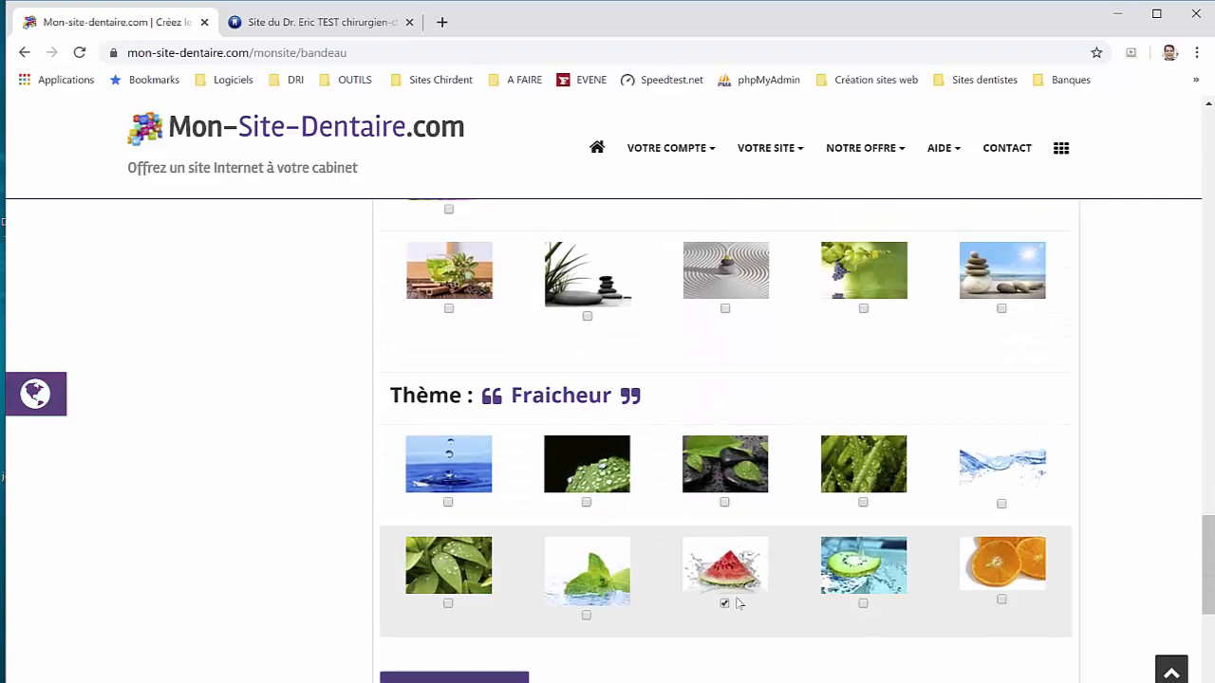
scroll(531, 609, "down", 1)
left_click(492, 603)
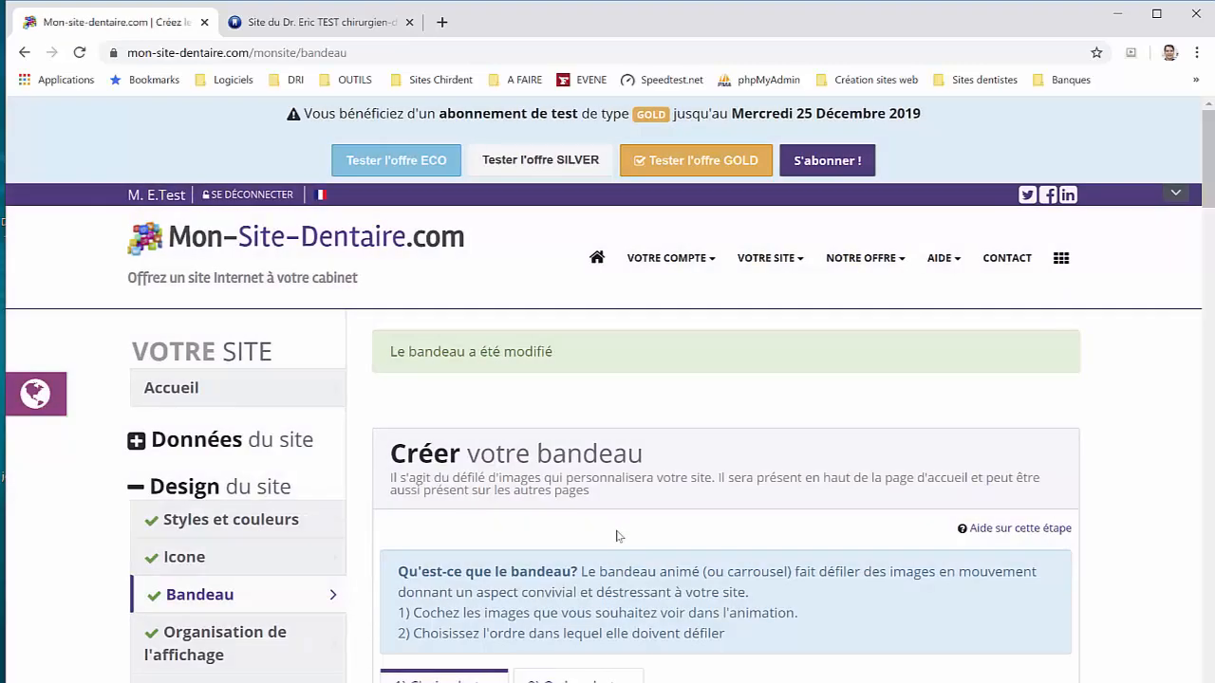
- Display the display order of the selected banner photos
scroll(636, 539, "down", 2)
left_click(599, 520)
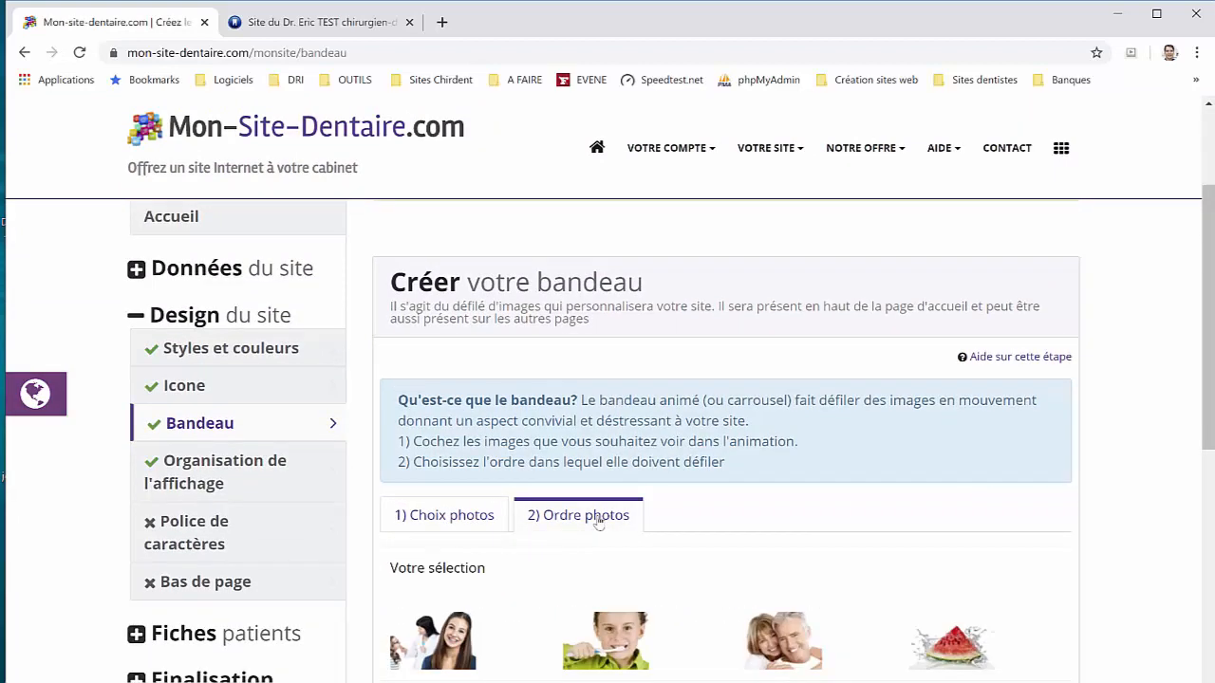
scroll(607, 512, "down", 2)
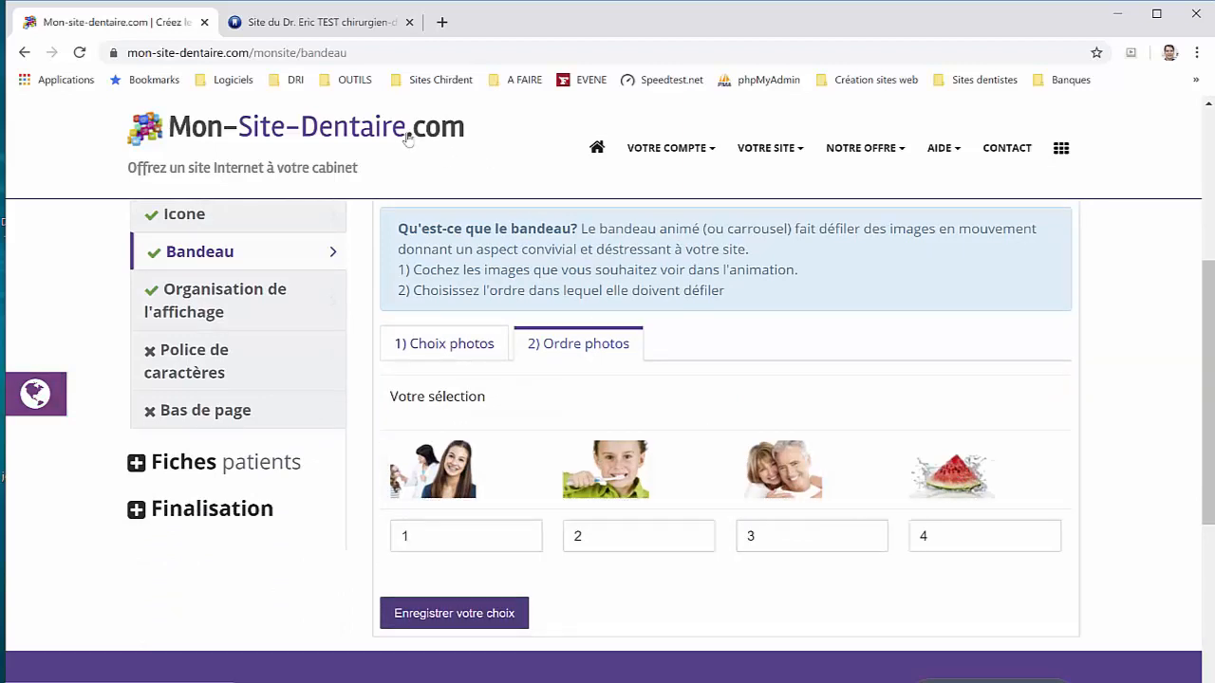
- Reload the demo site and browse through the slides of its banner
left_click(345, 24)
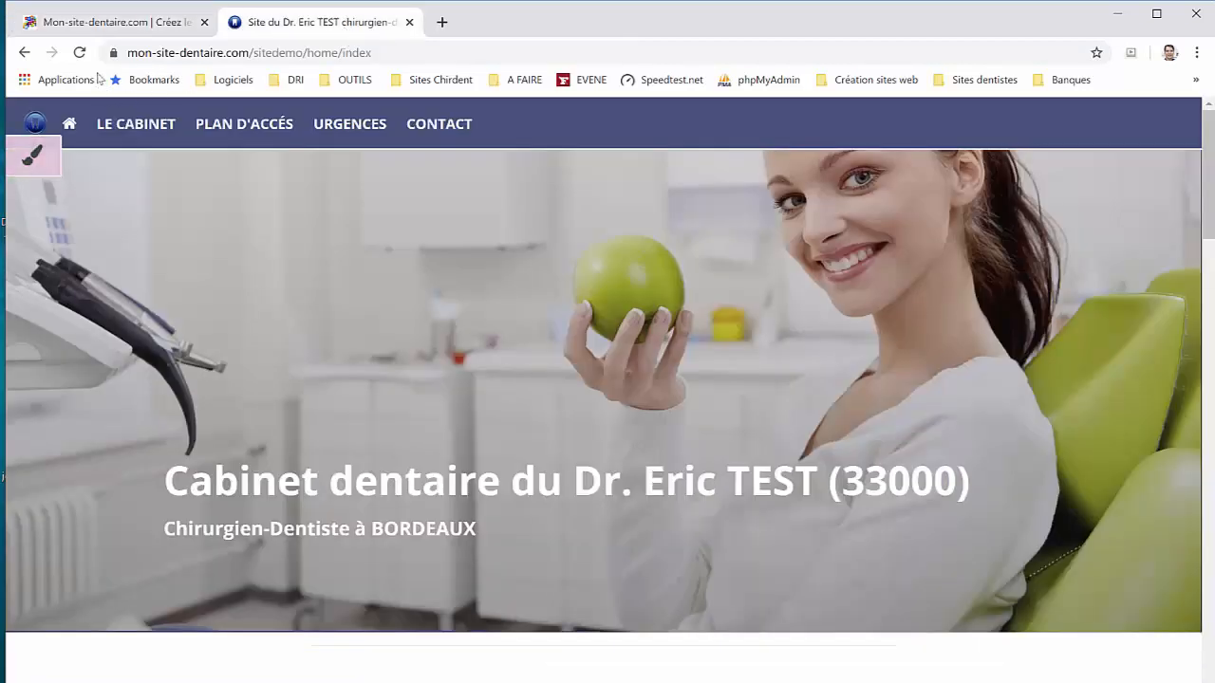
left_click(82, 54)
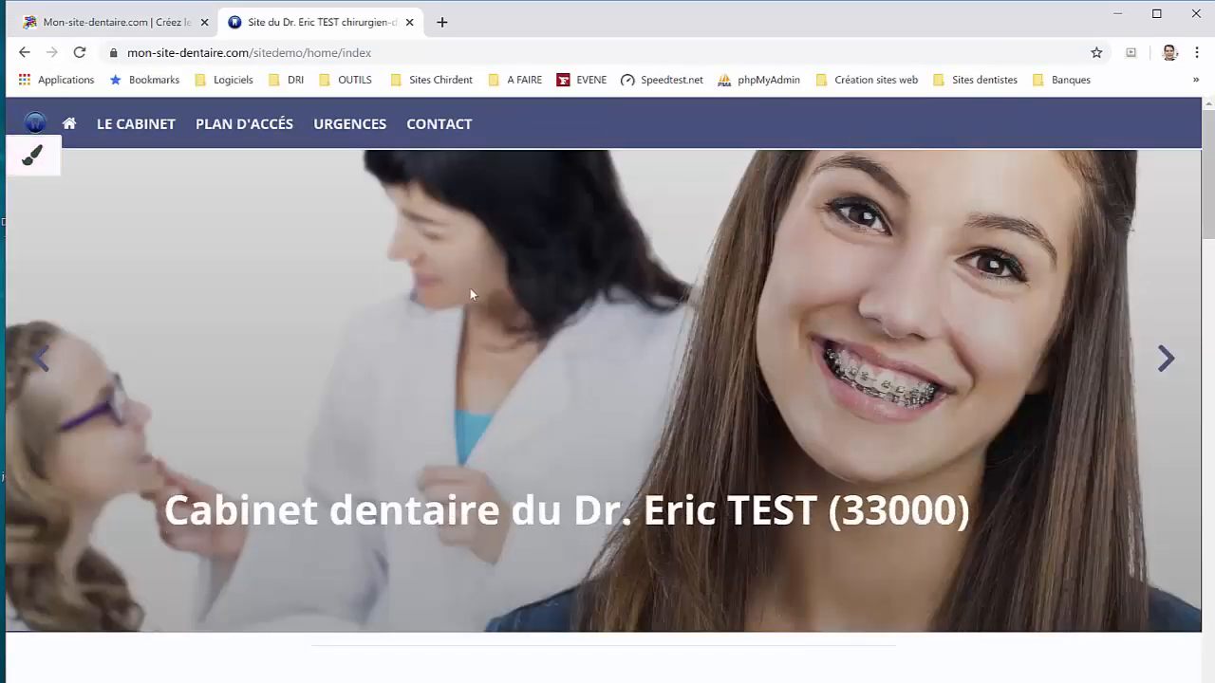
left_click(1165, 356)
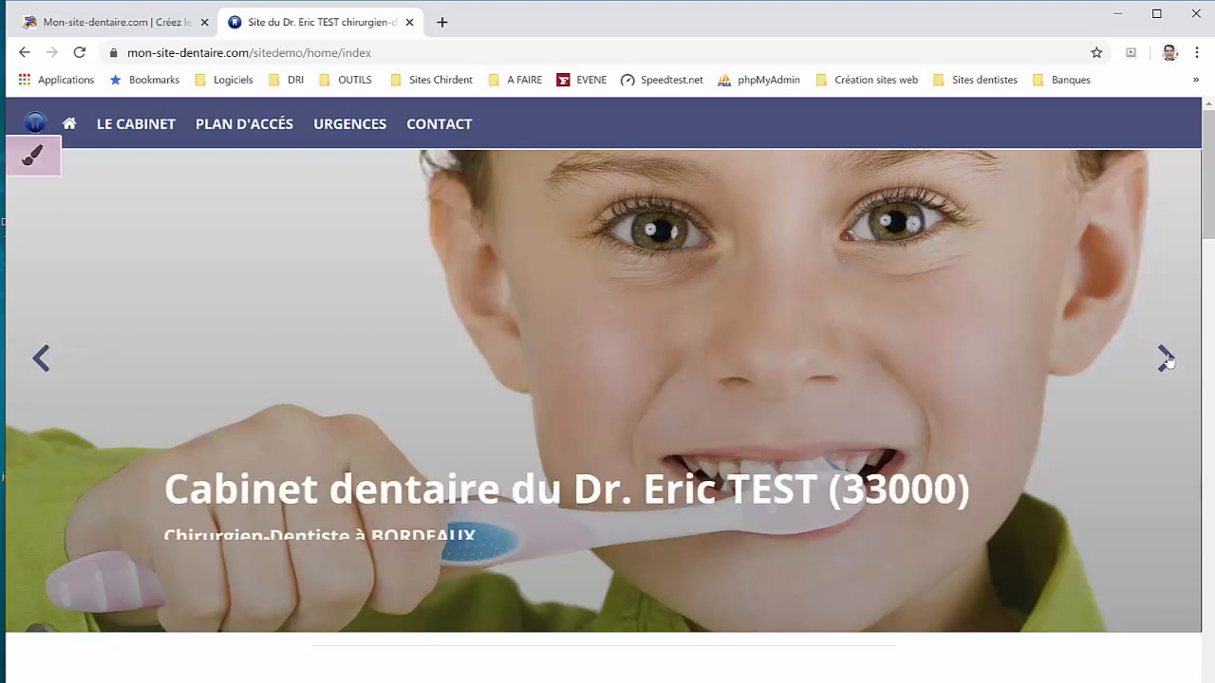
left_click(1168, 360)
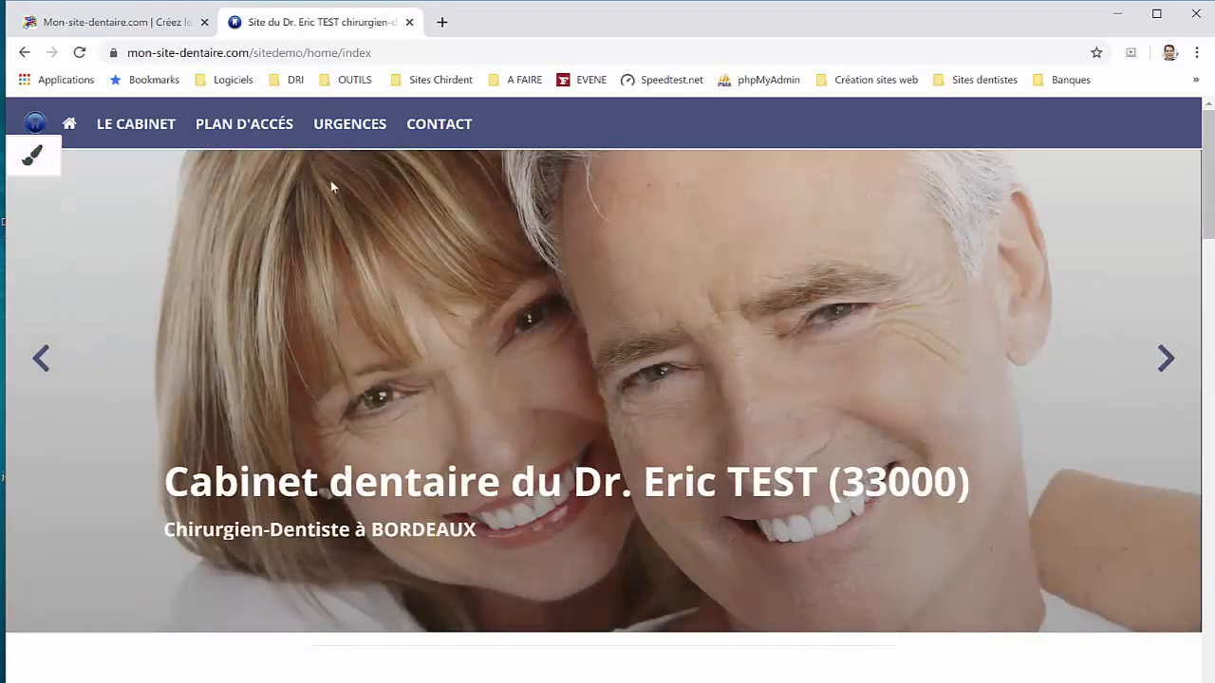
- Return to the Bandeau photo choice in the site settings and choose IMG_2076.JPG as a file to upload
left_click(152, 26)
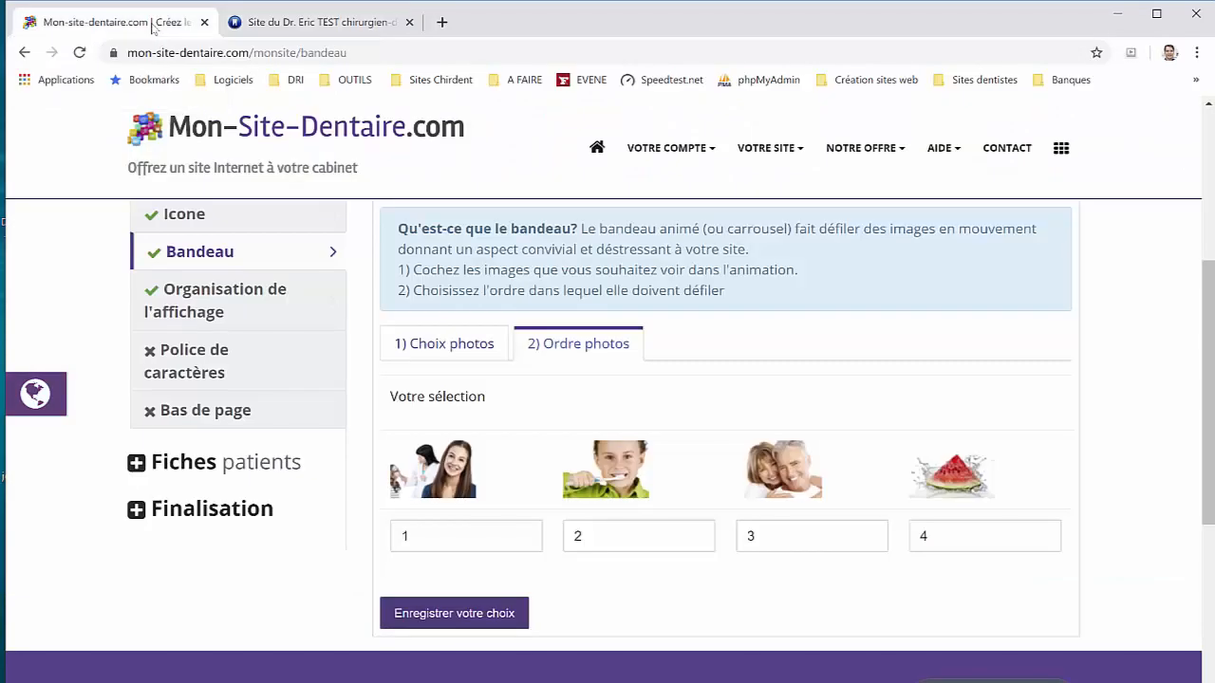
left_click(451, 344)
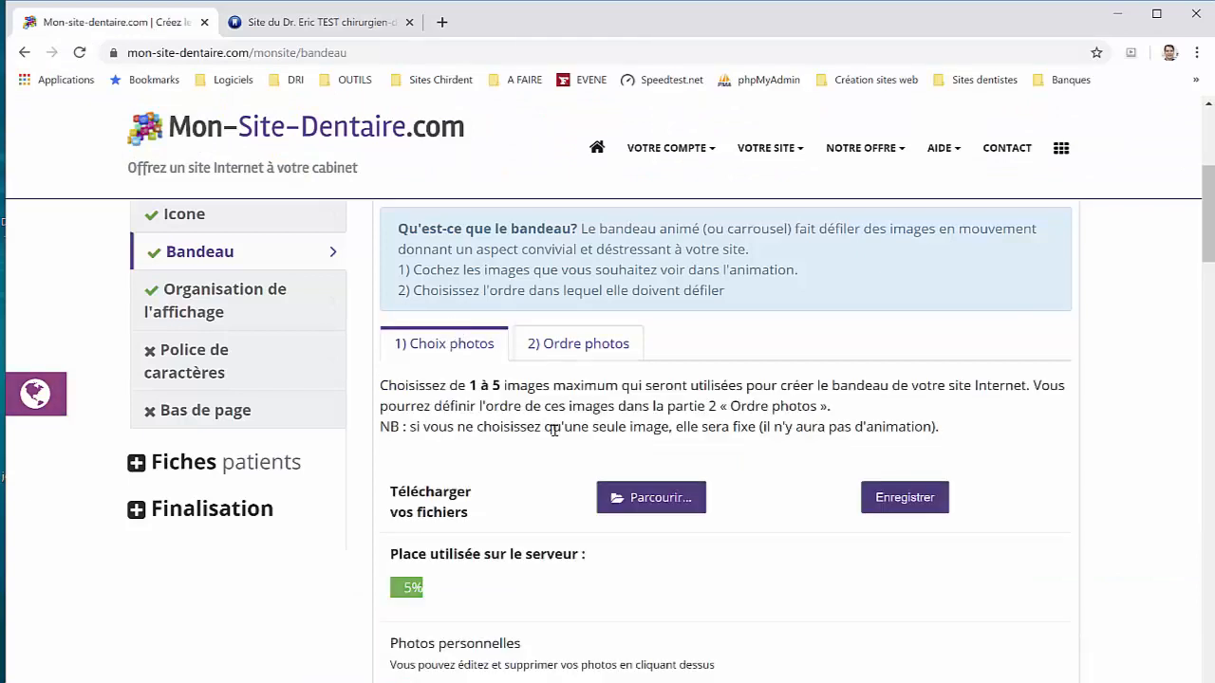
scroll(555, 429, "down", 2)
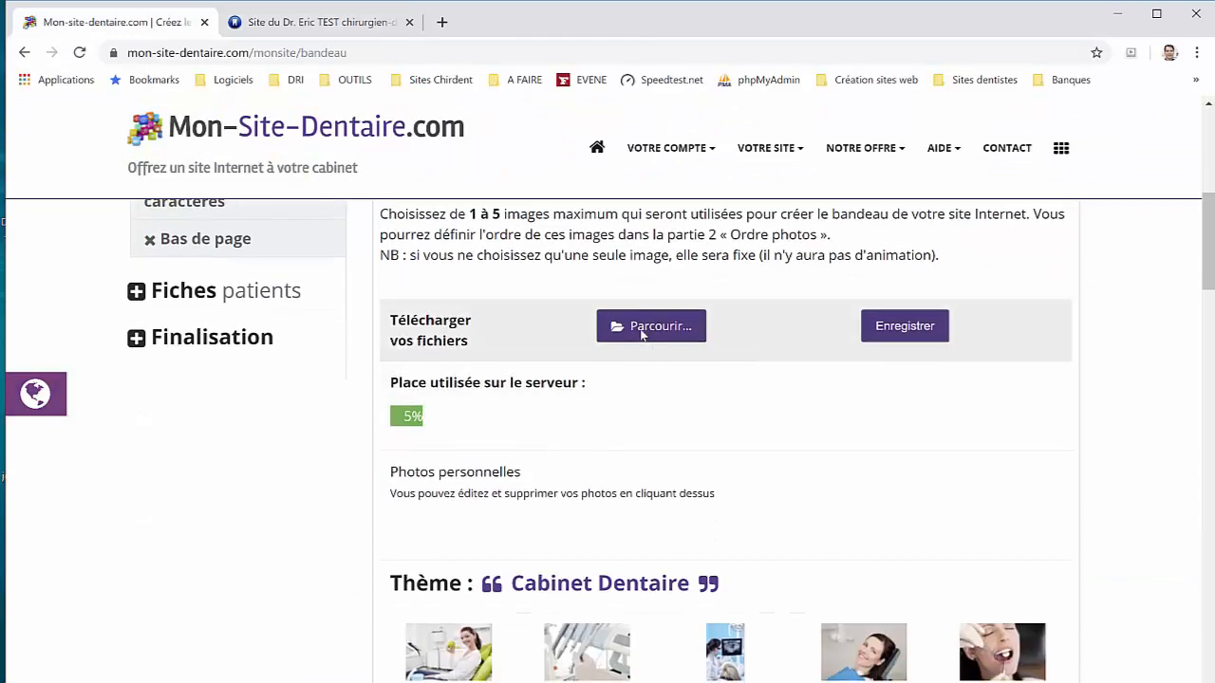
left_click(641, 332)
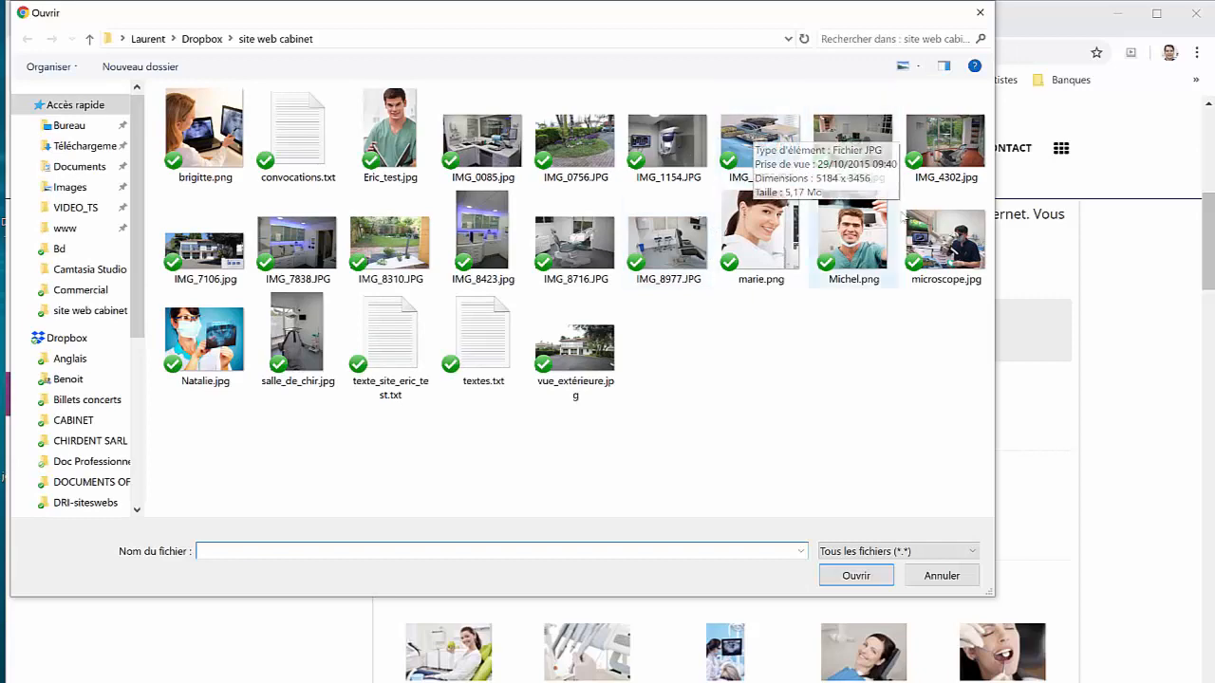
double_click(769, 147)
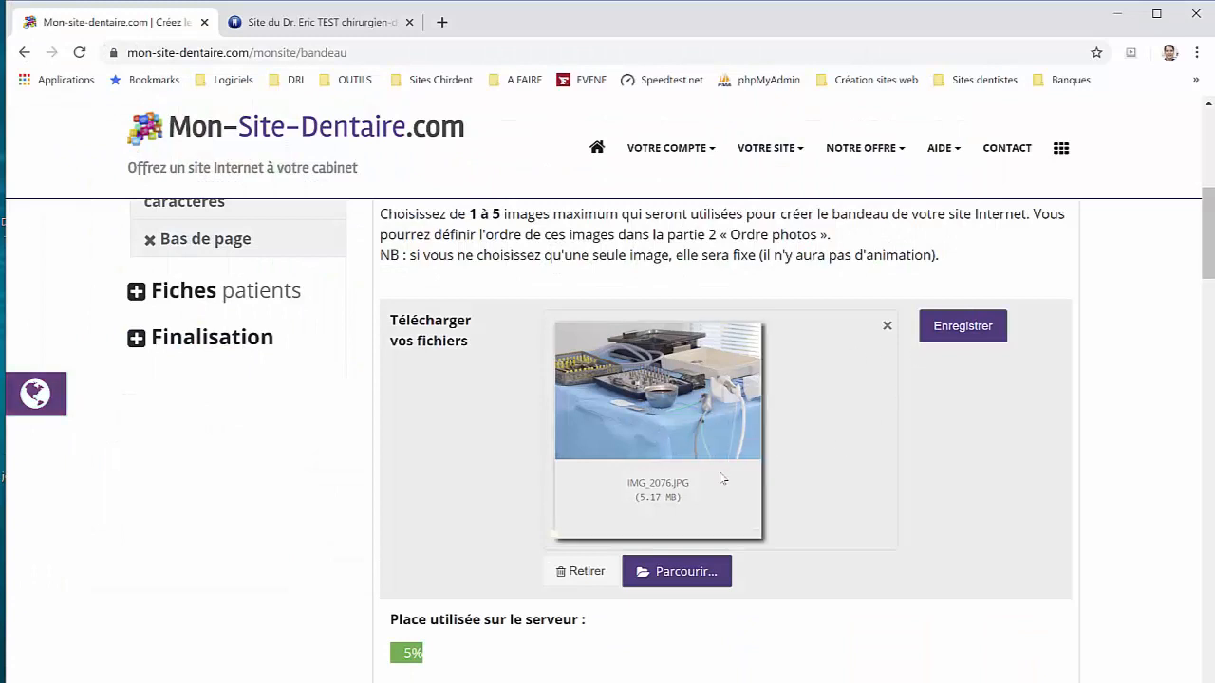
- Replace the upload selection with both IMG_2076.JPG and microscope.jpg, and save them to the personal photos
left_click(699, 573)
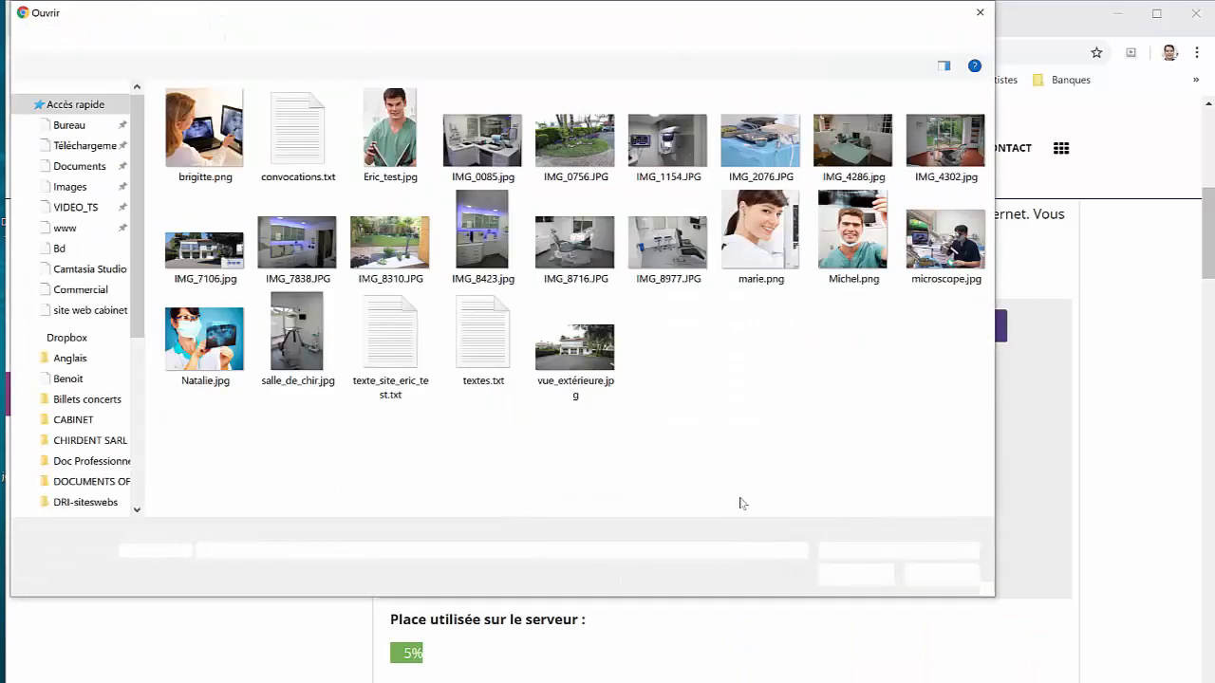
left_click(747, 152)
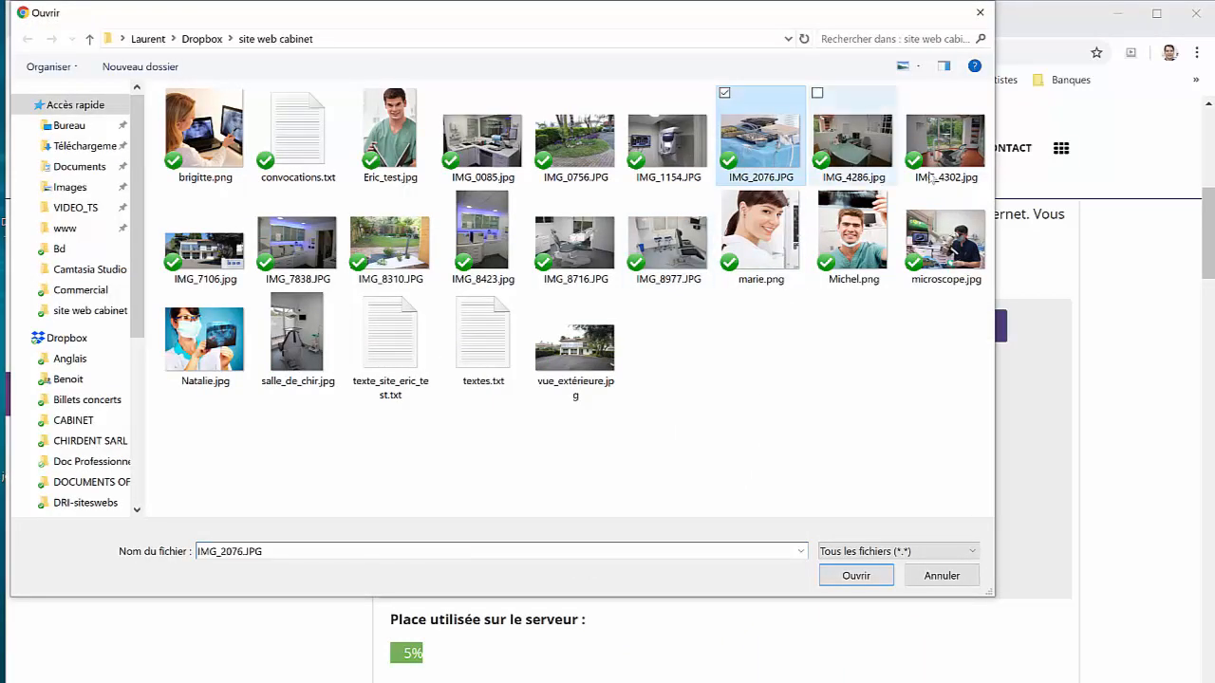
left_click(949, 237)
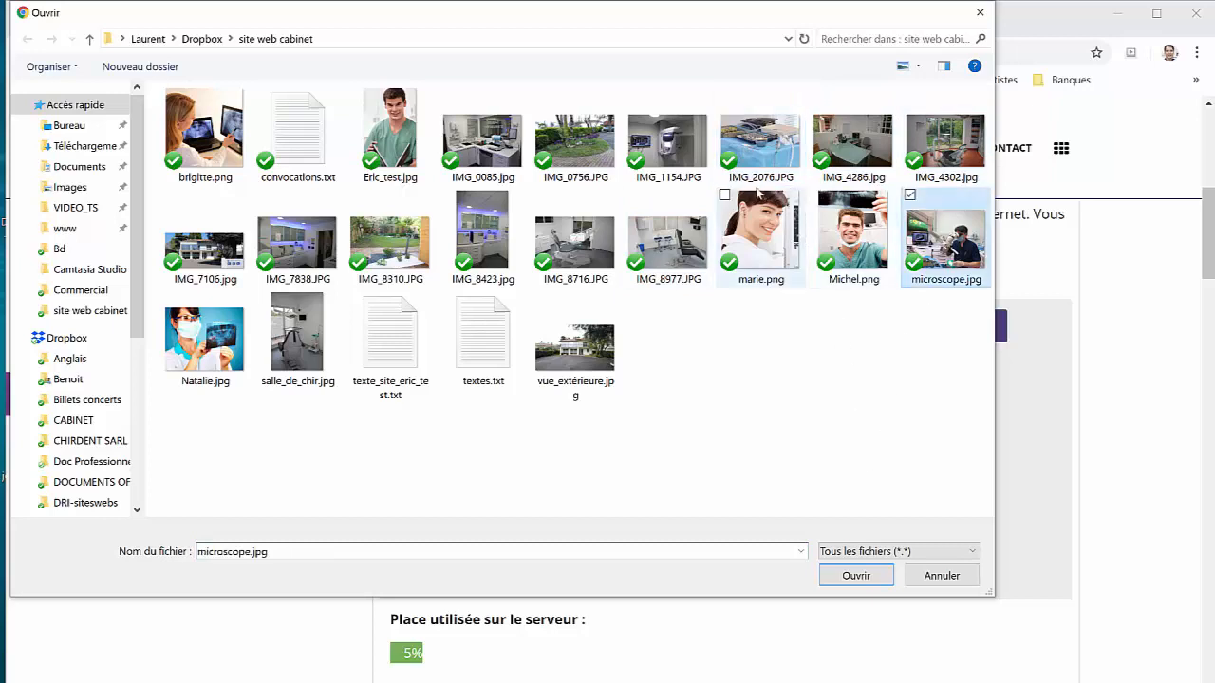
left_click(765, 147)
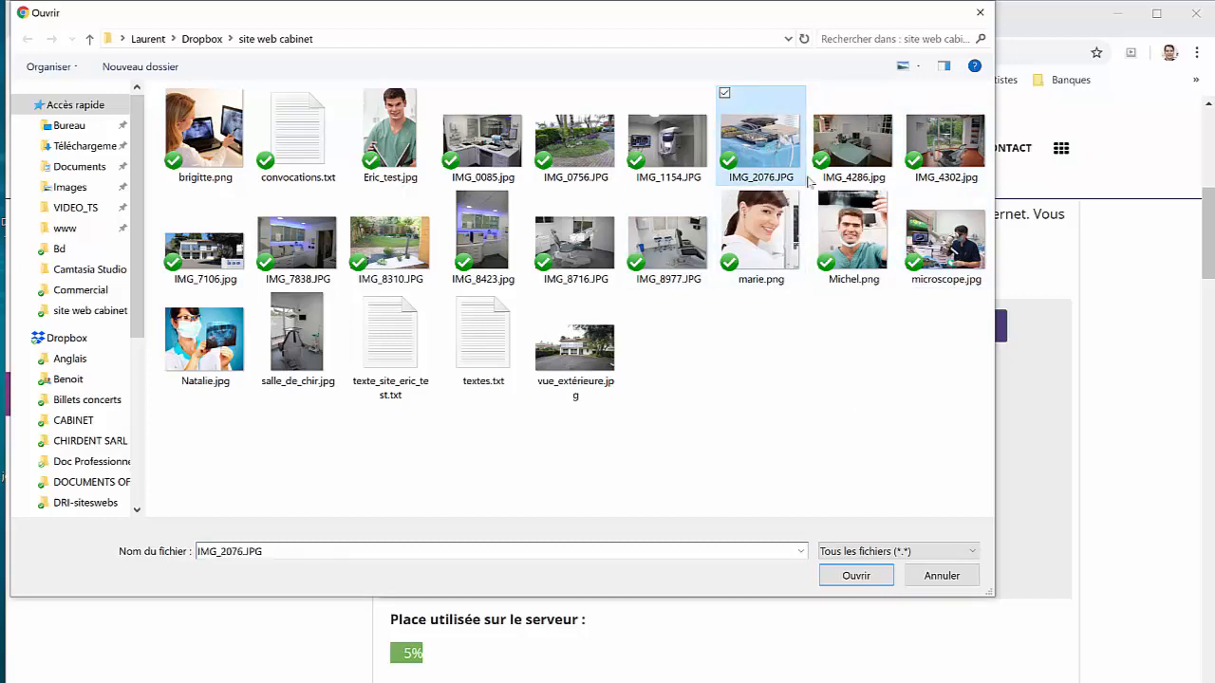
left_click(911, 196)
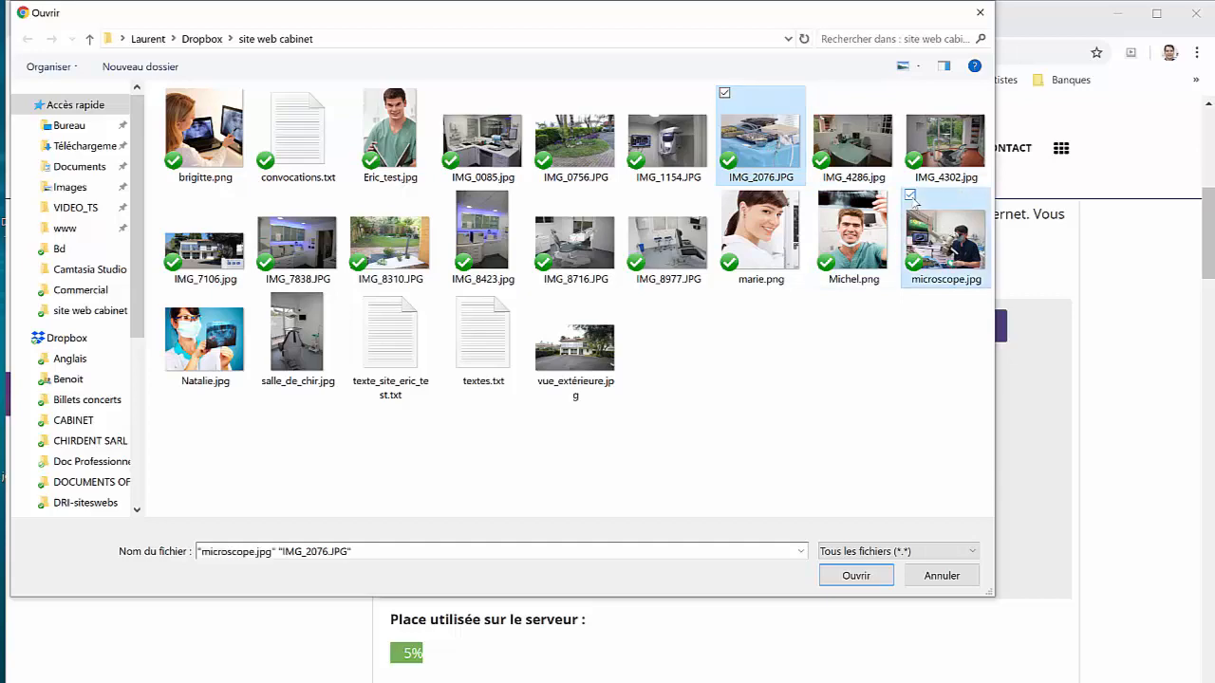
left_click(852, 573)
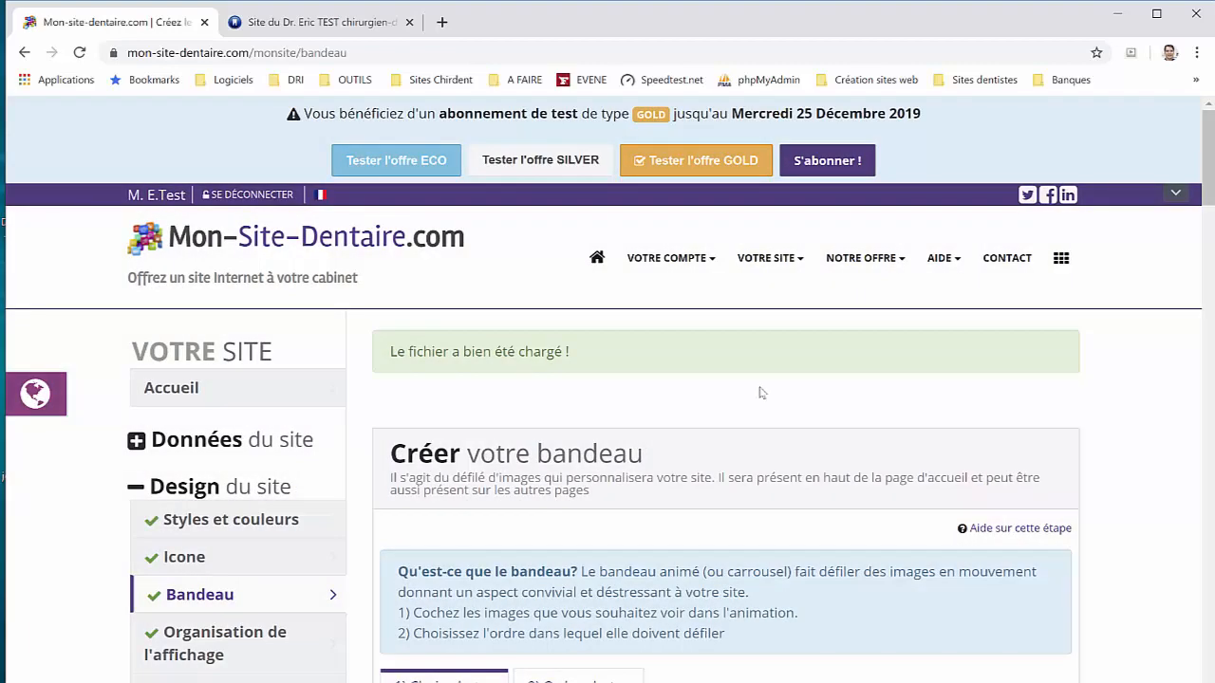
- Select the two personal photos for the banner, deselect the braces patient photo under Cabinet Dentaire, and save the choice
scroll(759, 392, "down", 5)
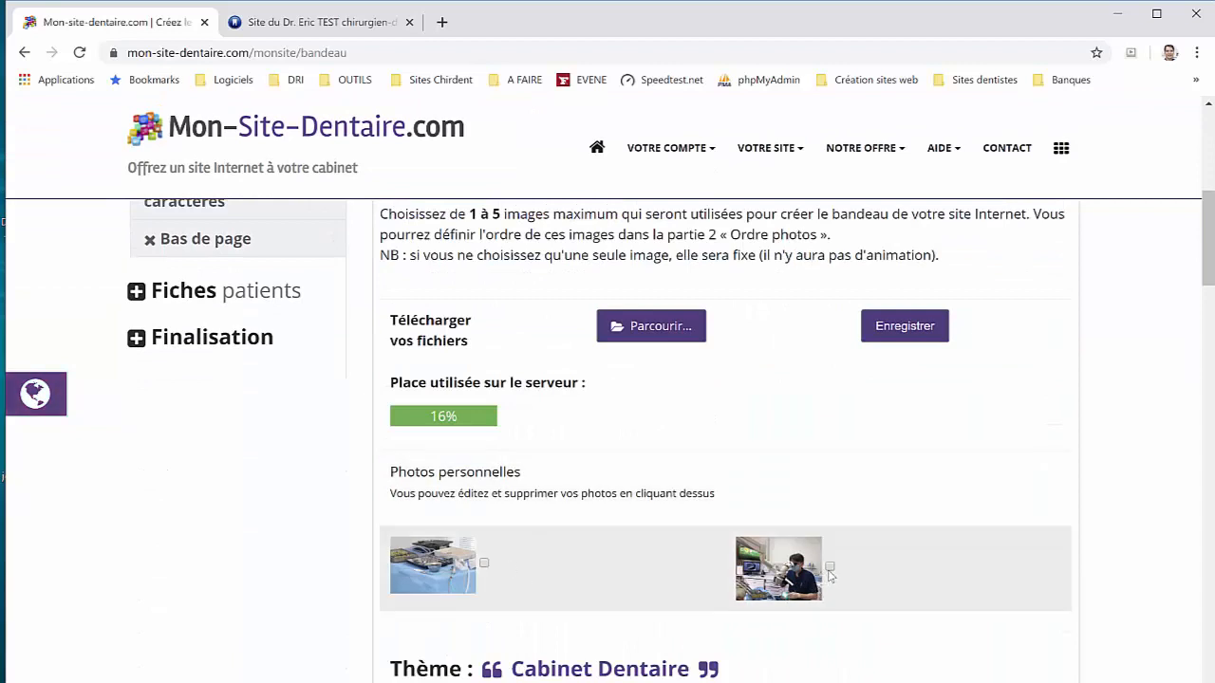
scroll(533, 562, "down", 6)
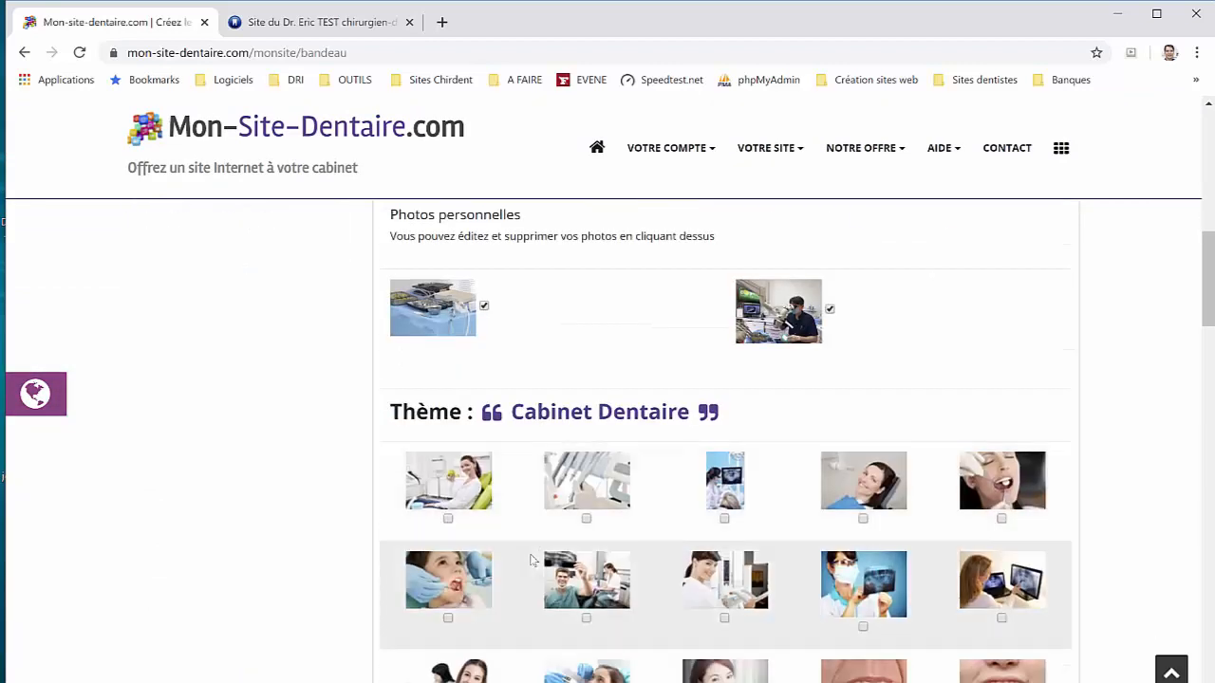
scroll(610, 474, "down", 2)
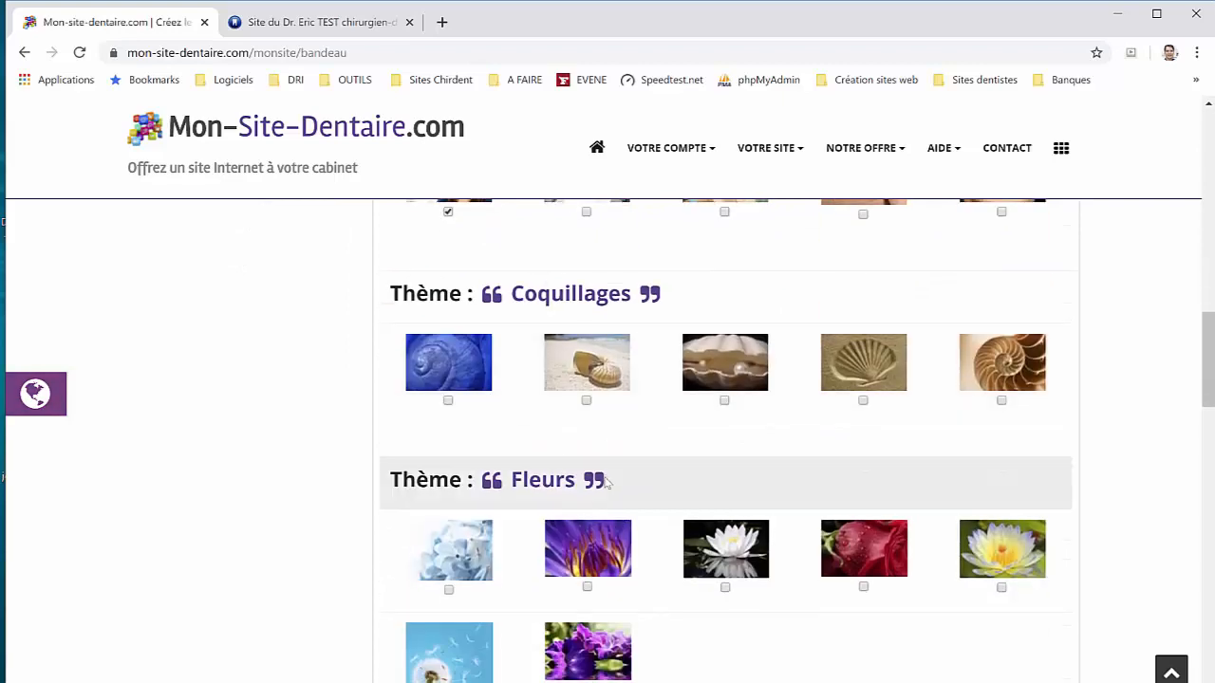
scroll(584, 488, "up", 3)
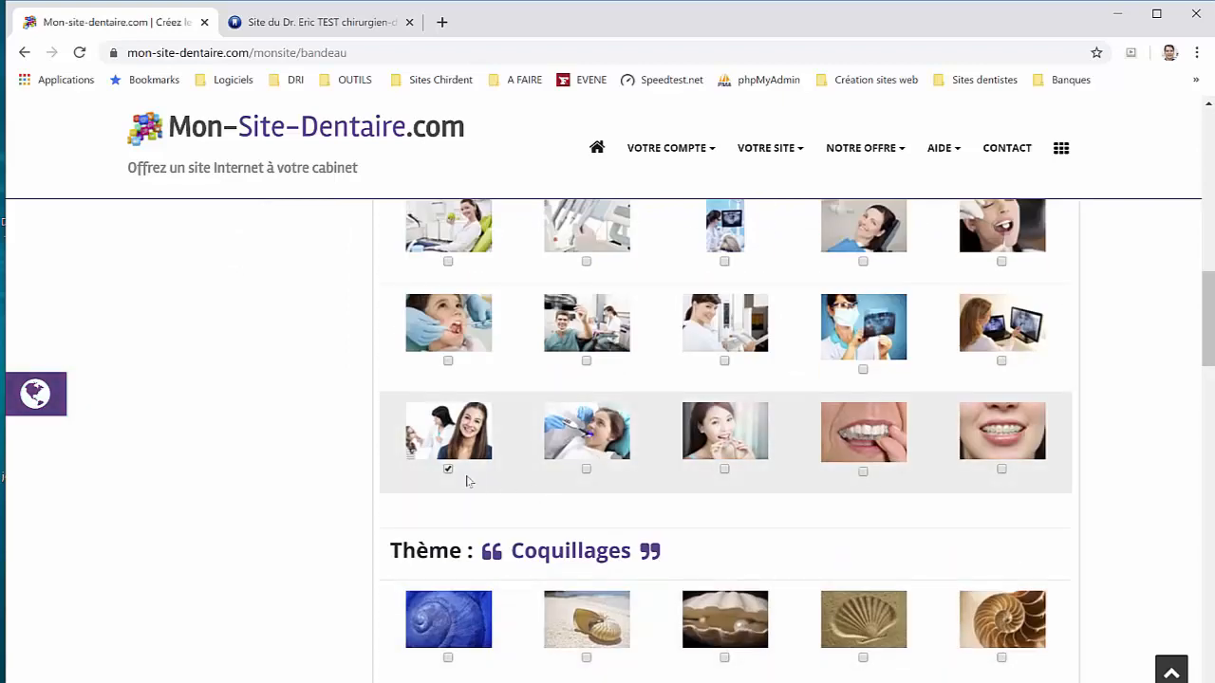
scroll(530, 437, "down", 20)
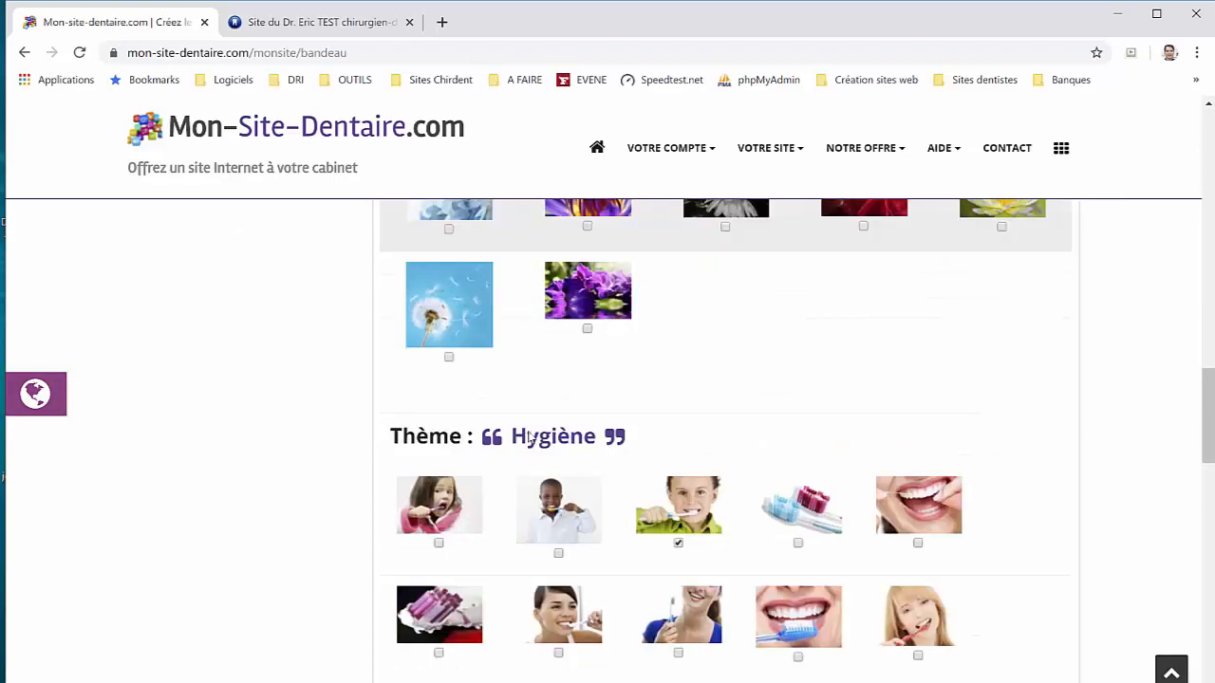
scroll(446, 460, "down", 2)
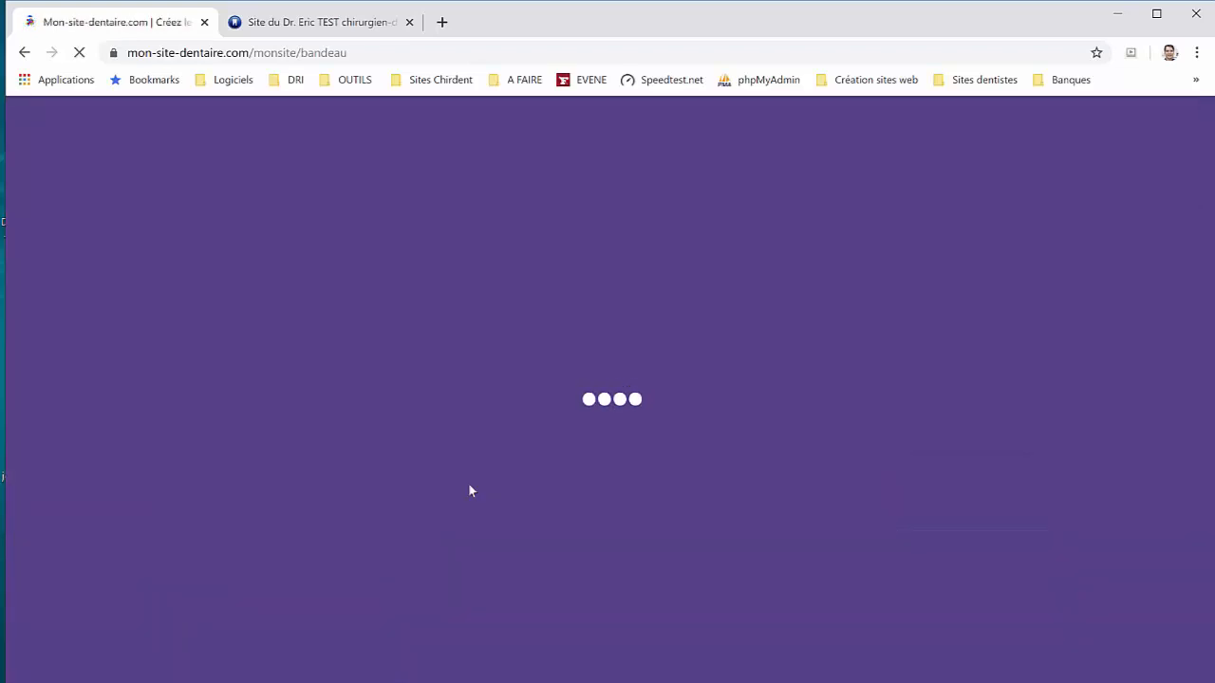
- Set the banner order to 3 for the microscope photo and 2 for the boy brushing his teeth, and save it
scroll(522, 485, "down", 2)
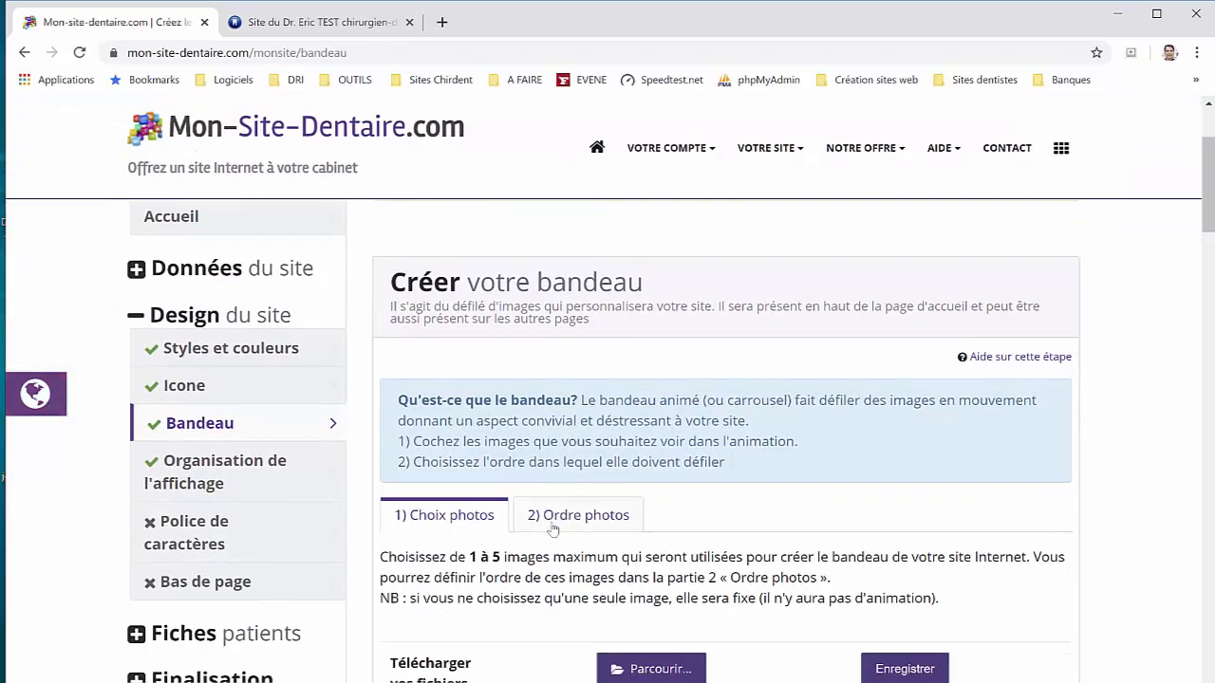
left_click(569, 520)
scroll(618, 532, "down", 3)
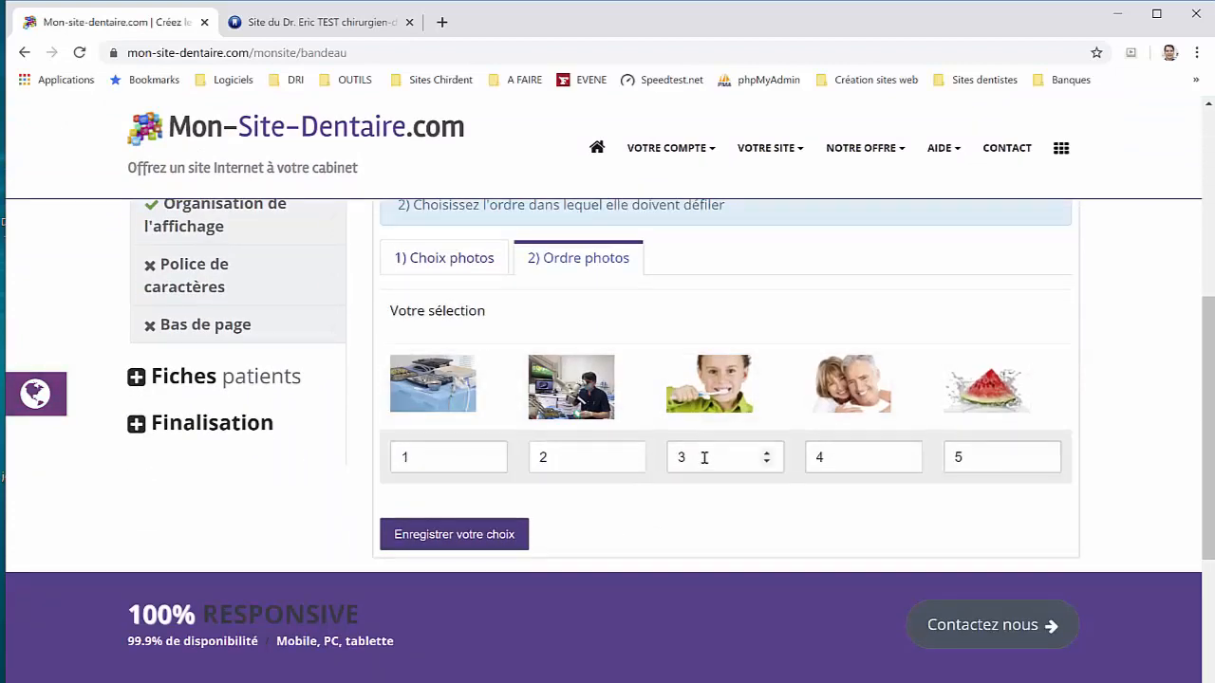
left_click(629, 452)
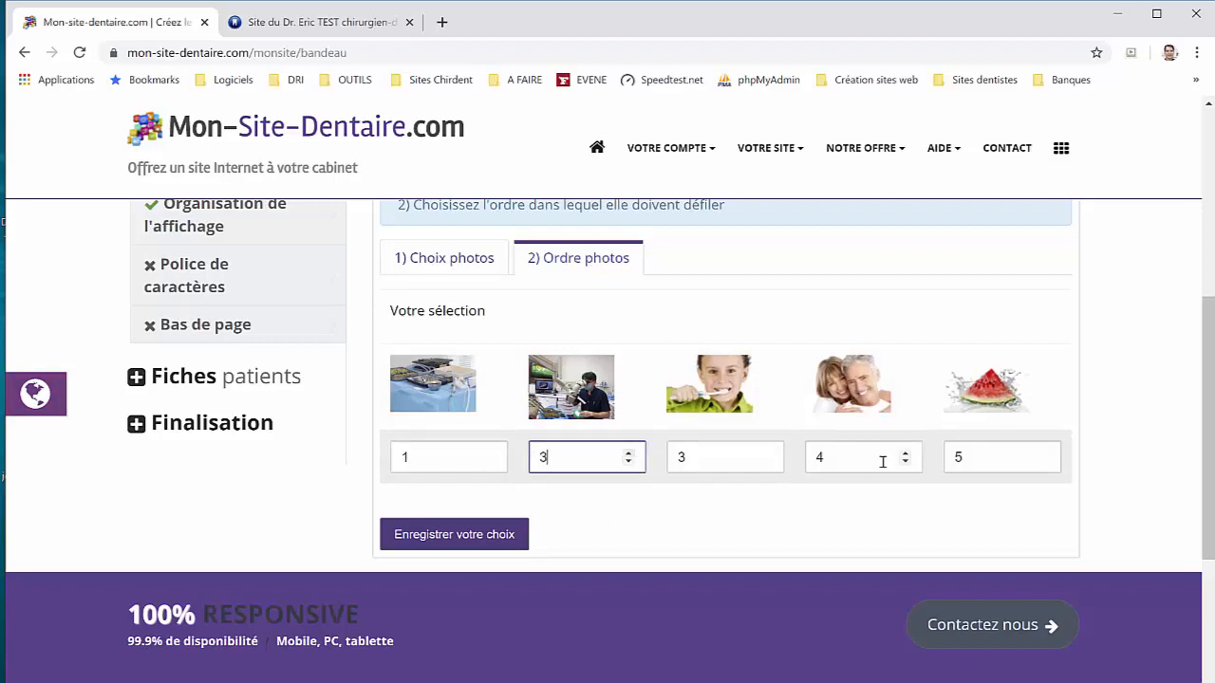
left_click(766, 462)
left_click(482, 541)
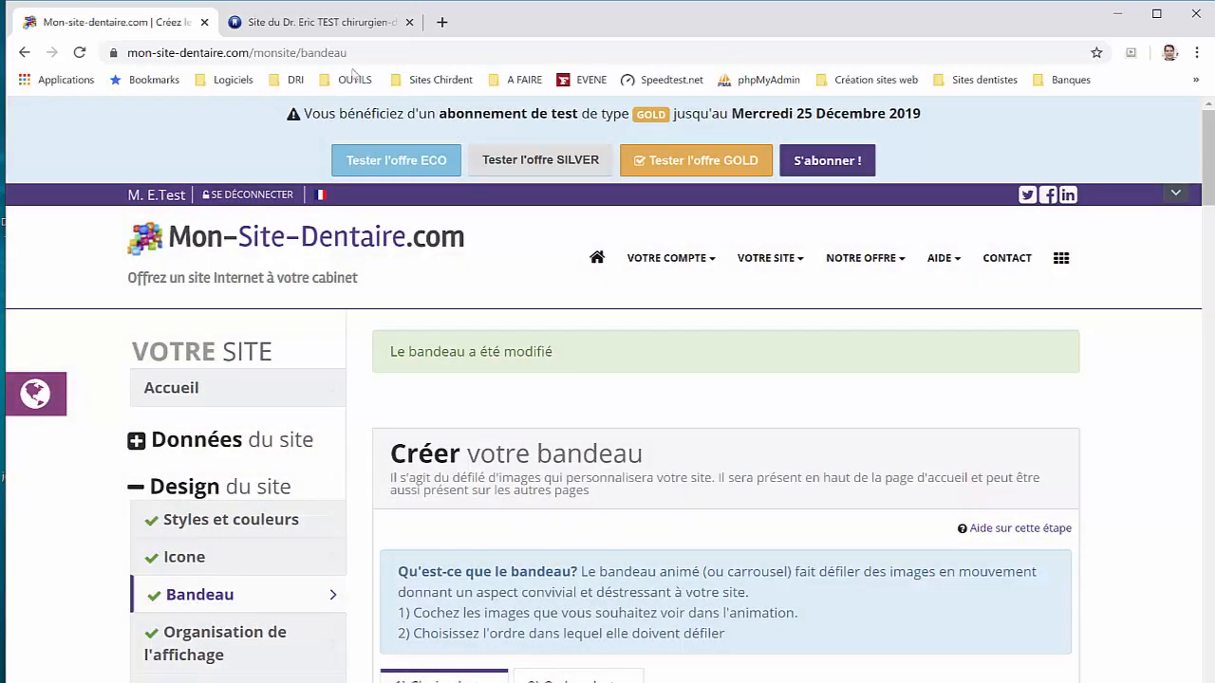
- Reload the demo site and browse its banner slides to check the new photos and their order
left_click(337, 31)
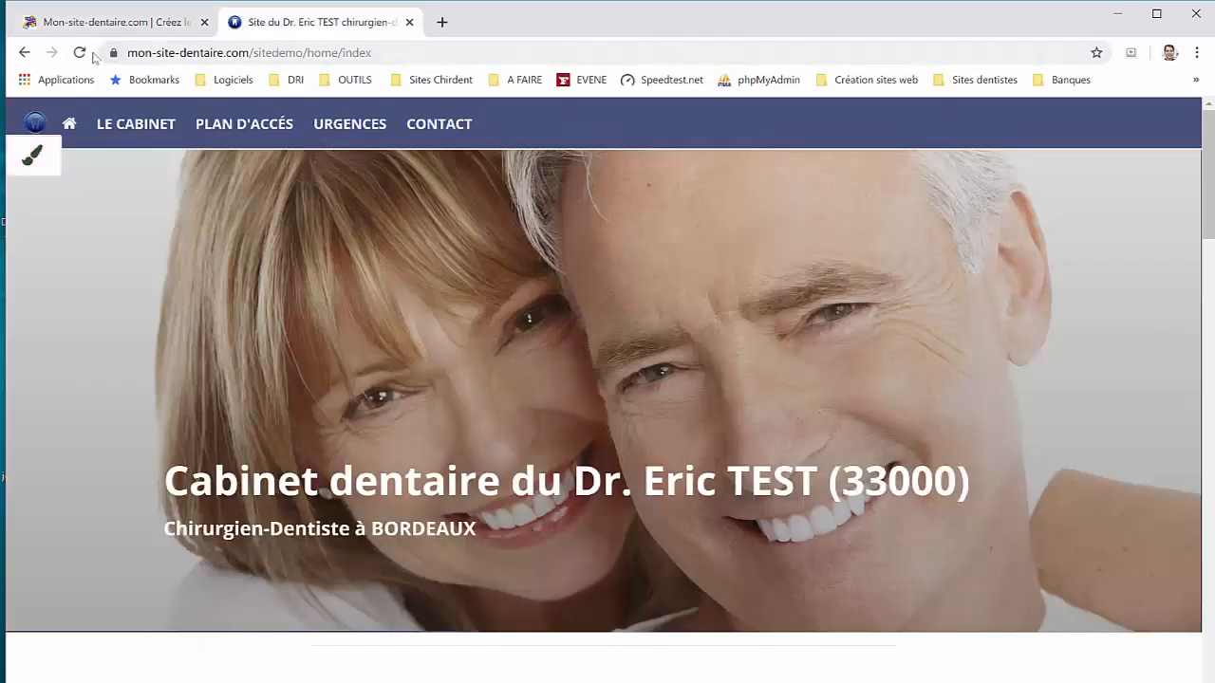
left_click(81, 53)
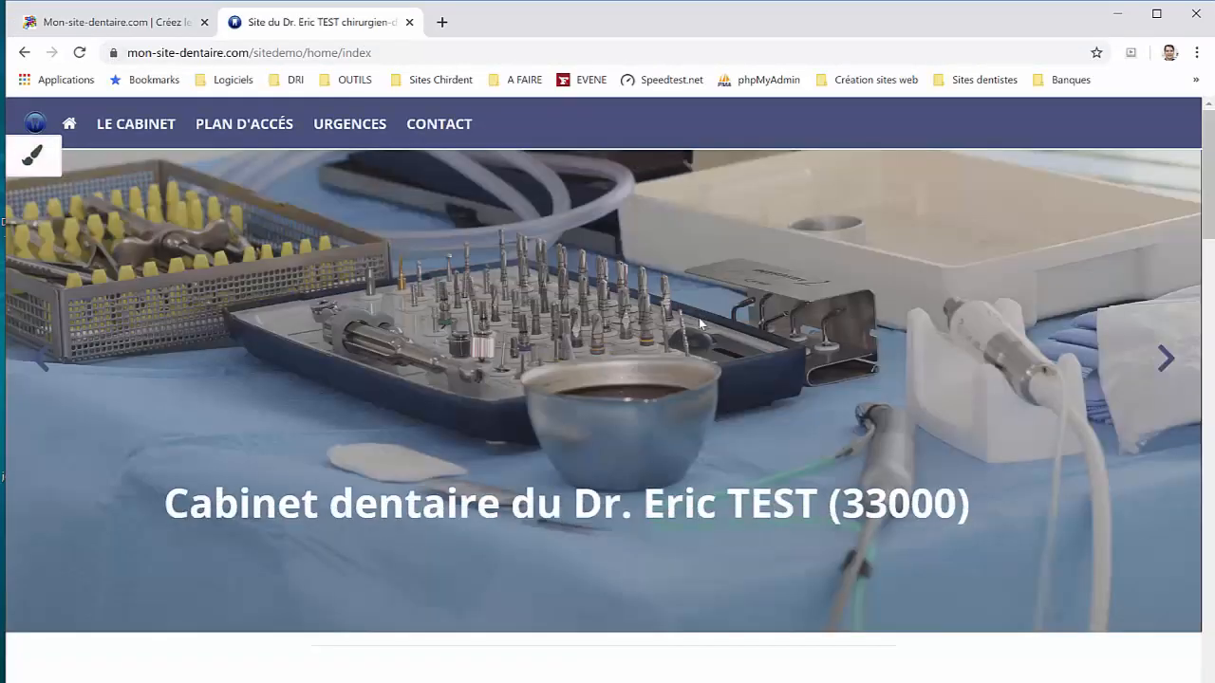
left_click(1167, 361)
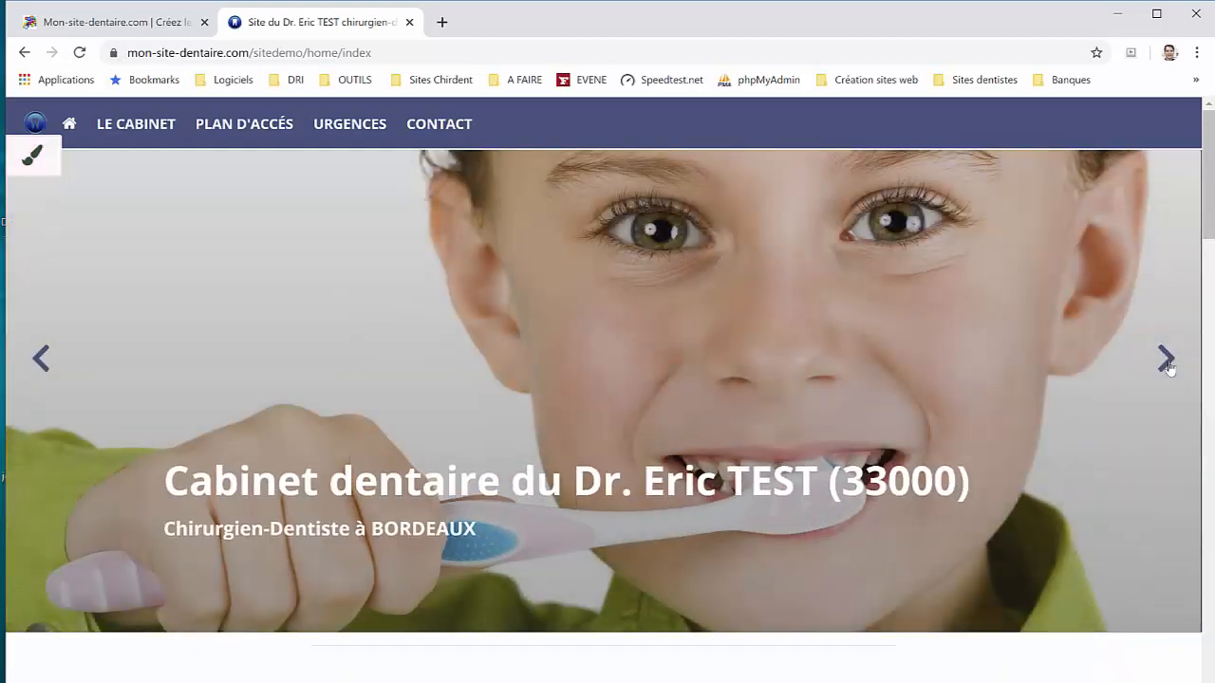
left_click(1166, 362)
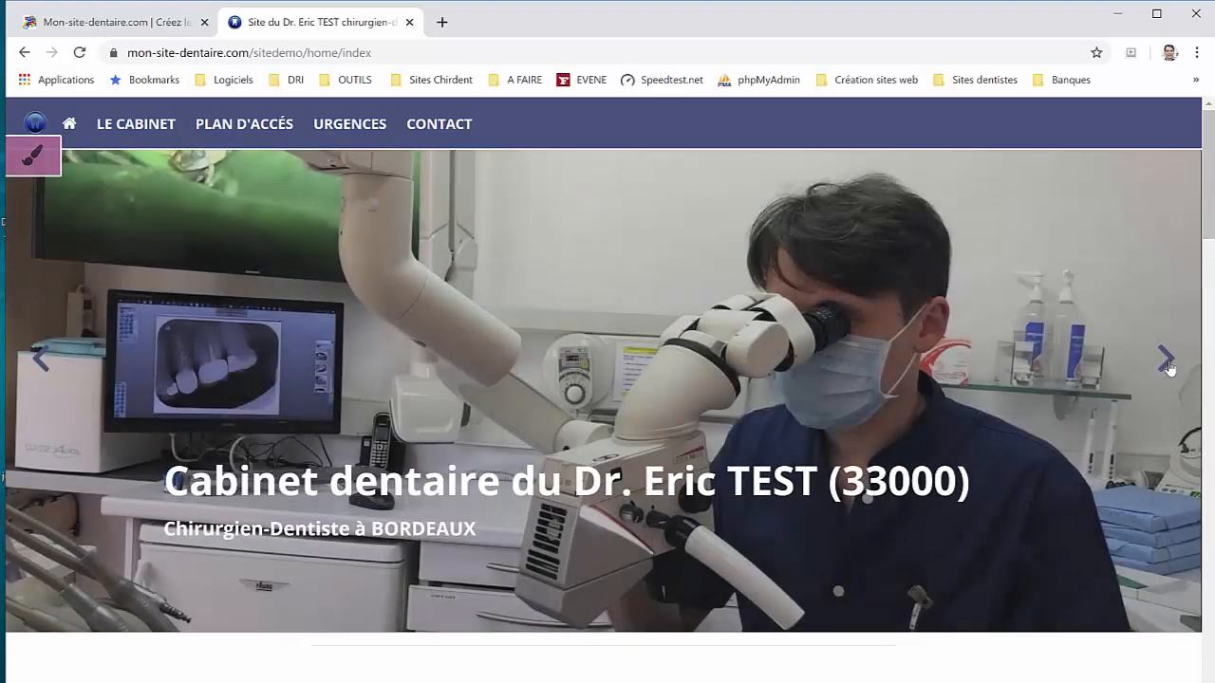
left_click(1167, 362)
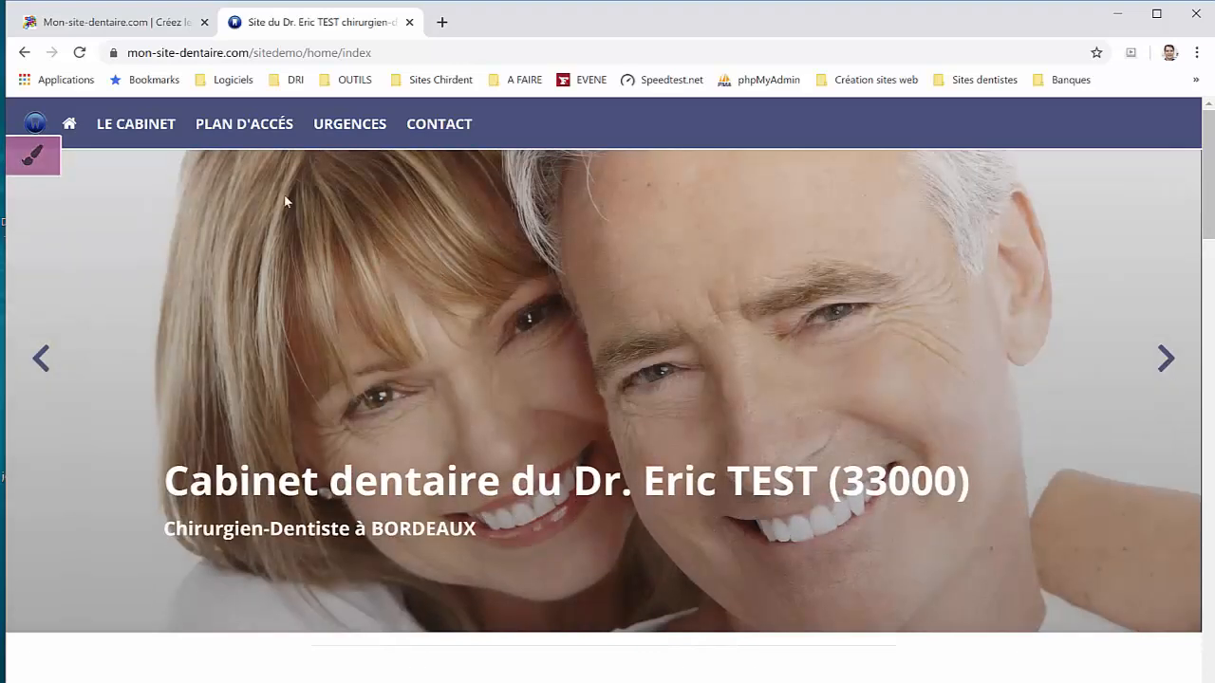
- Return to the site settings and bring the remaining sections of the site design into view
left_click(204, 21)
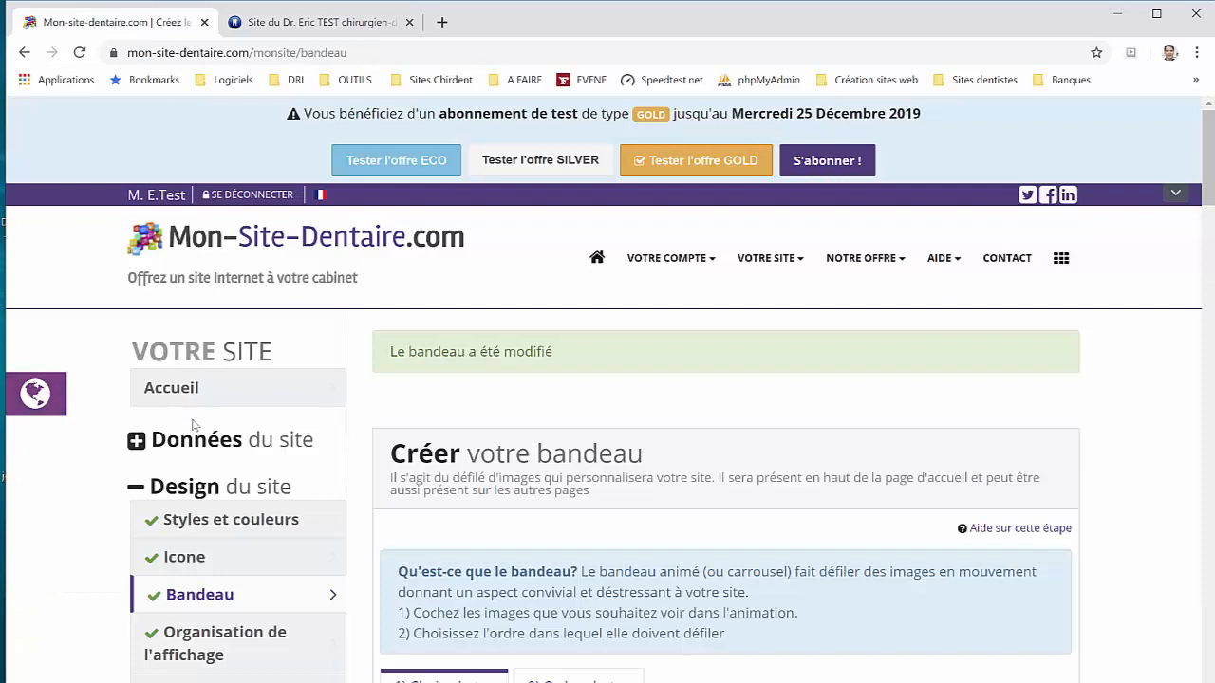
scroll(197, 418, "down", 1)
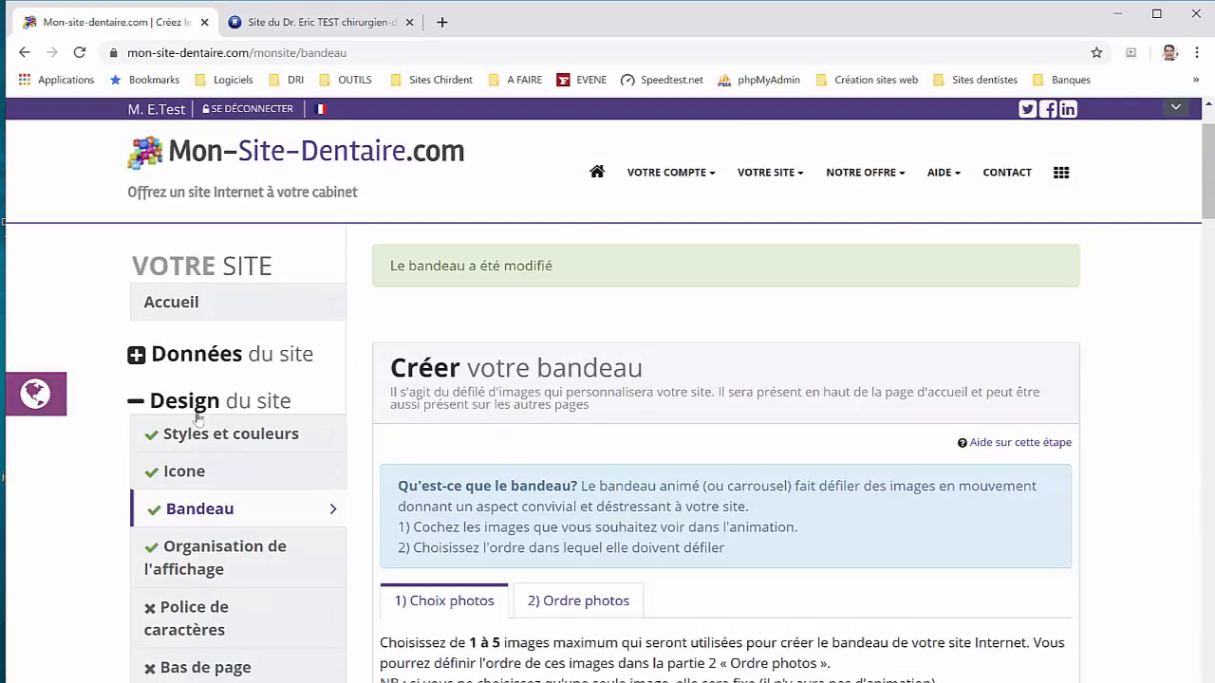
scroll(197, 418, "down", 2)
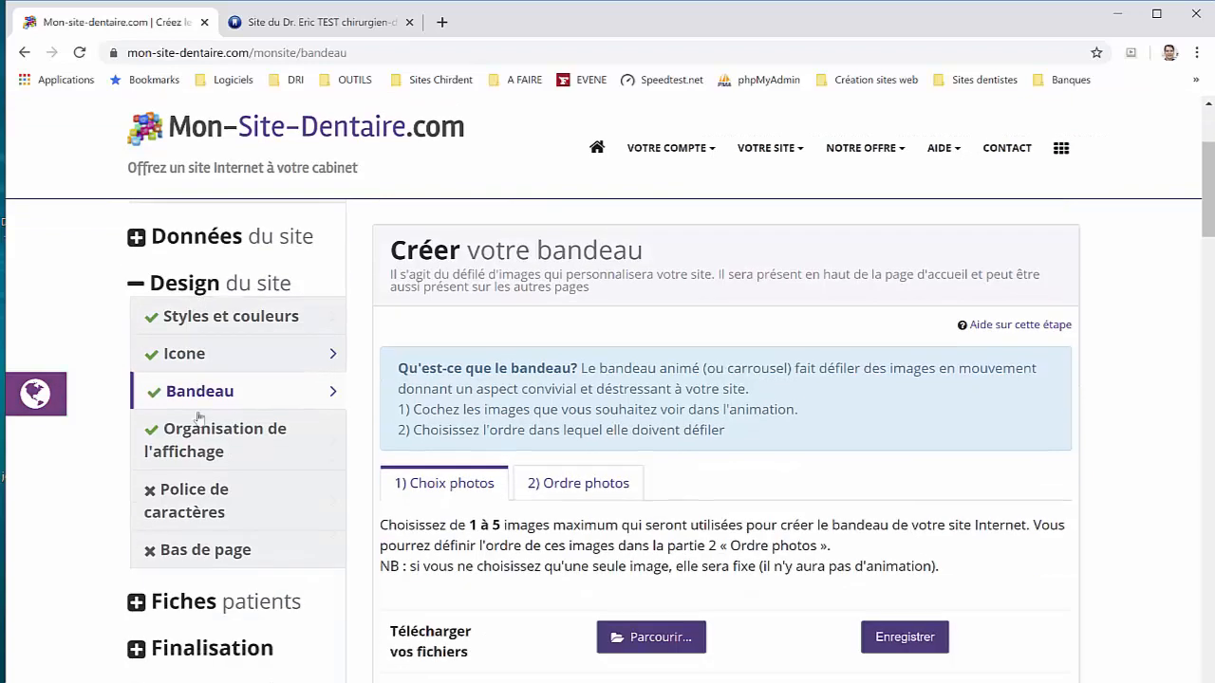